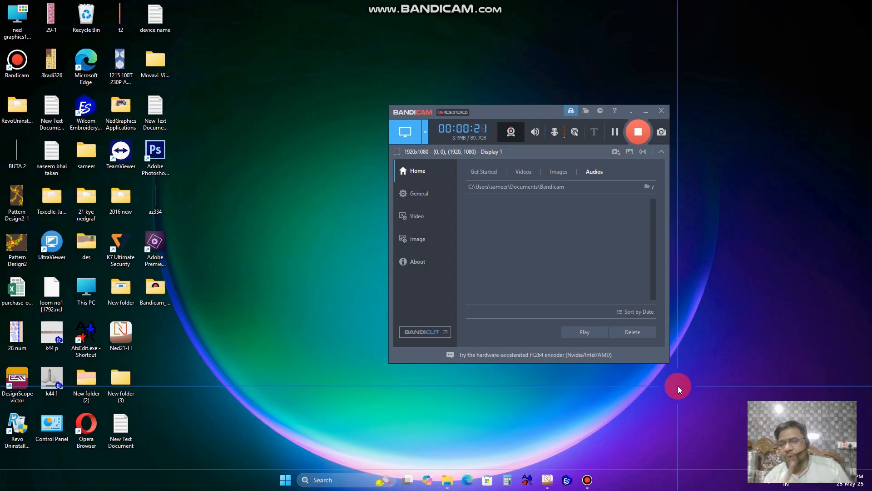
- Switch to Texcelle PRO and zoom in and out on the red floral border design
mouse_move(546, 475)
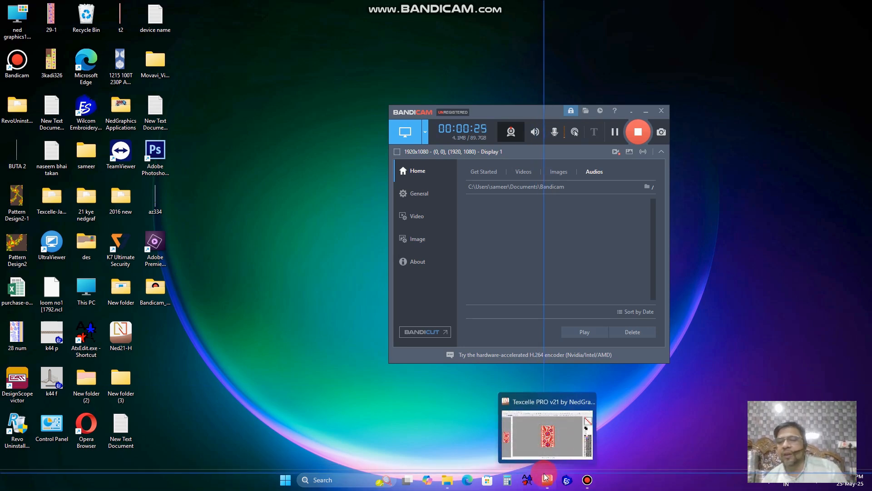
click(547, 478)
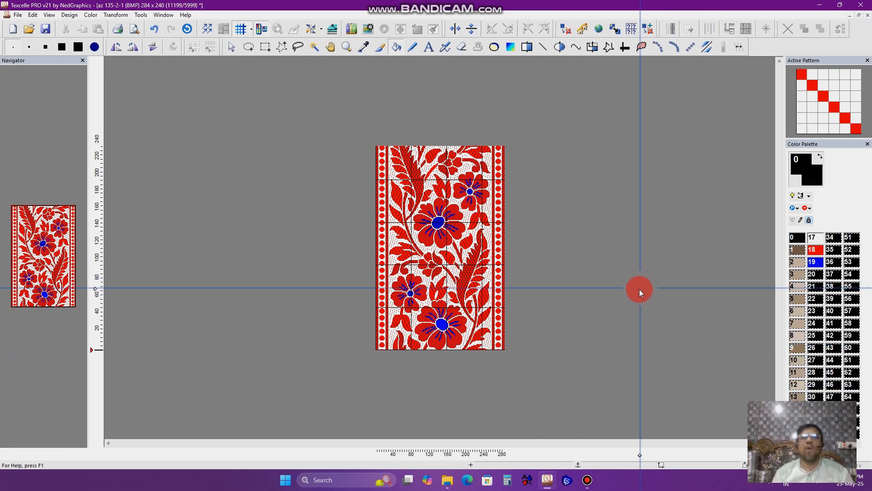
ctrl+scroll(624, 285, up, 2)
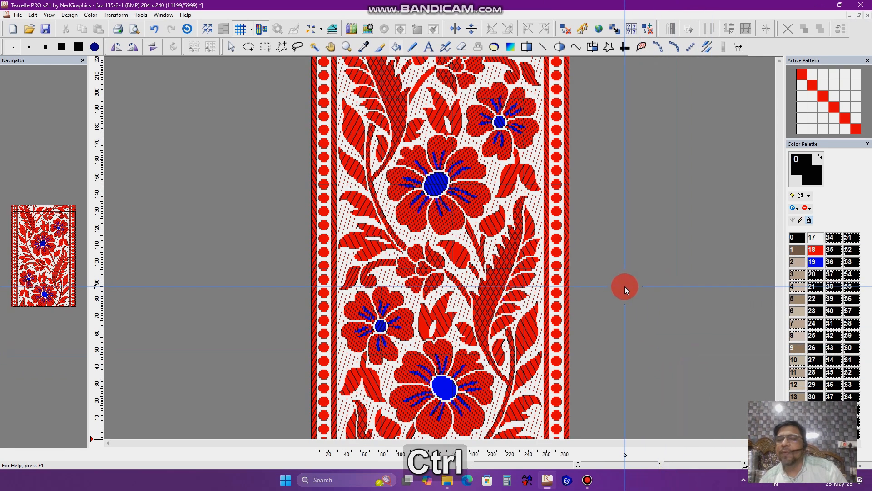
ctrl+scroll(625, 286, down, 2)
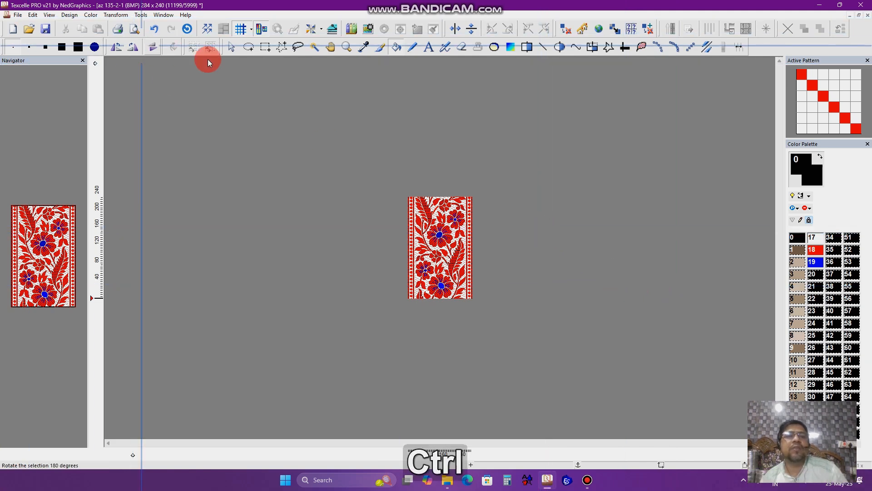
ctrl+scroll(185, 53, up, 2)
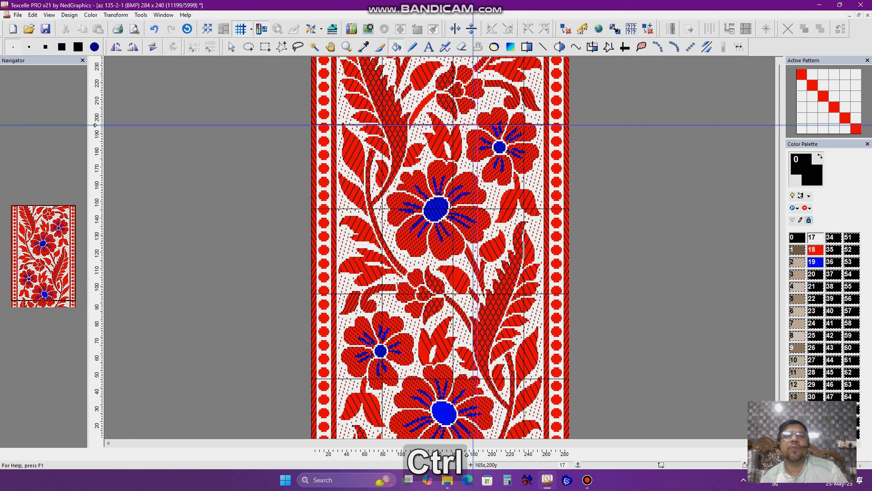
- Open the Conditional Color Change dialog, move it over the design, and close it
click(631, 28)
drag(160, 32, 440, 125)
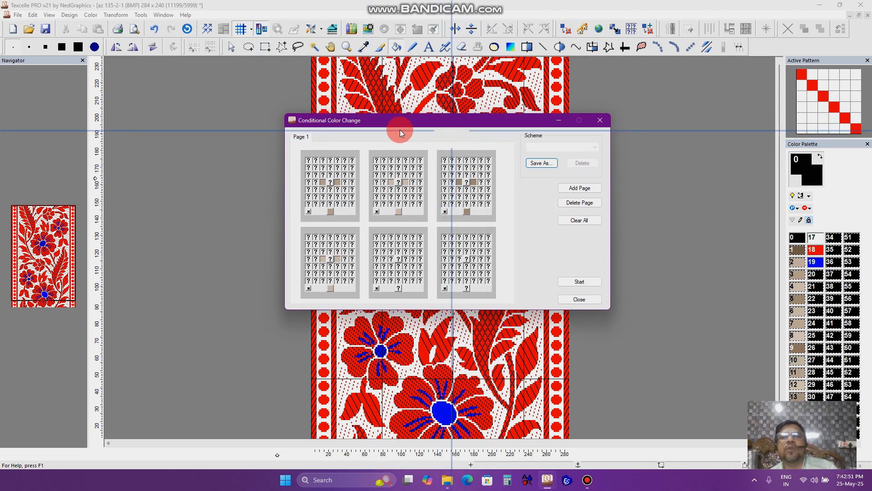
drag(443, 130, 314, 97)
click(473, 85)
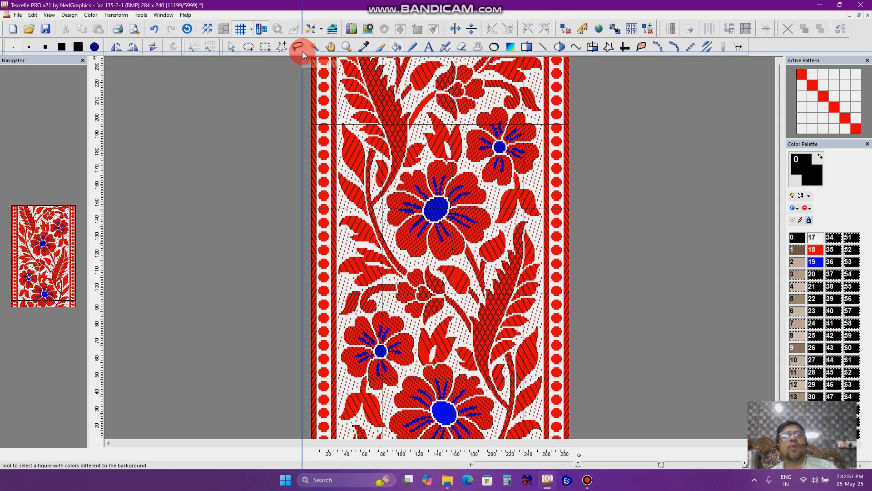
- Open the Multipen options and the Multi Pen Palette, then close the palette
click(312, 29)
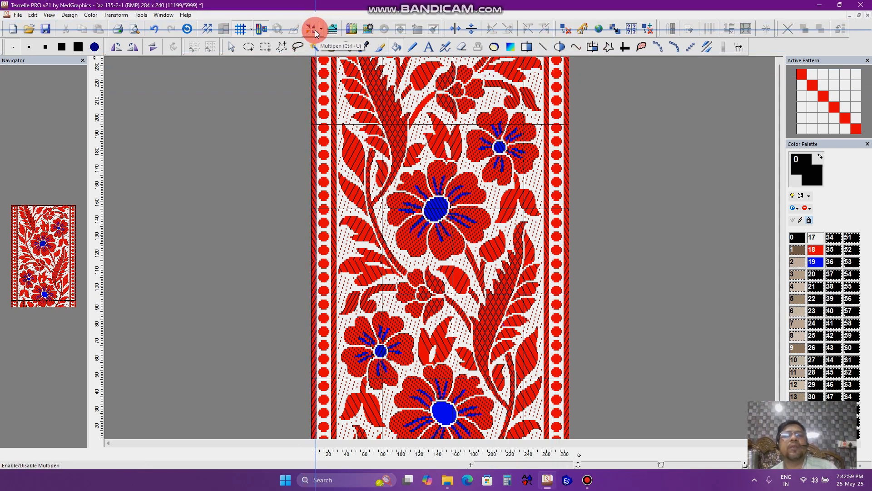
click(322, 30)
click(335, 61)
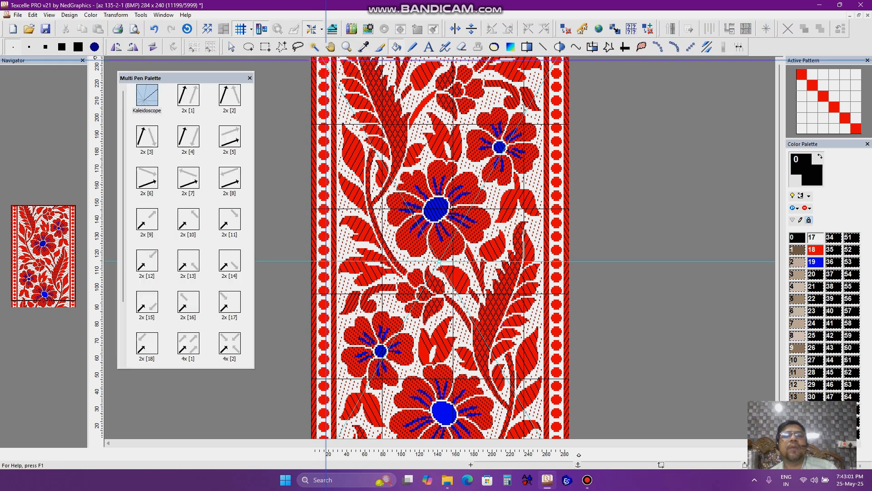
click(250, 77)
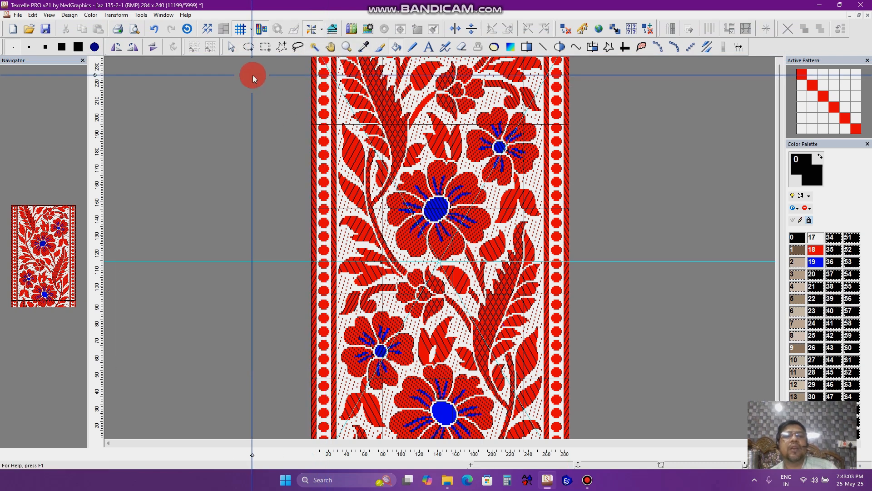
click(312, 30)
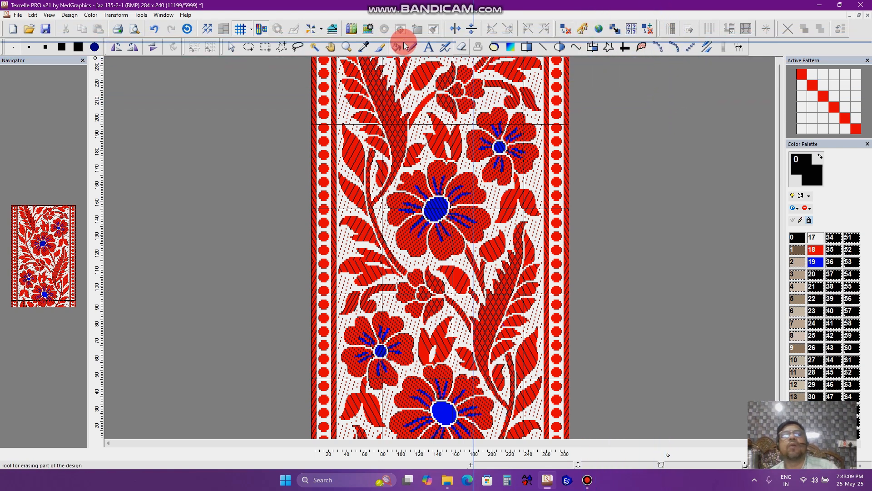
- Zoom in on the upper flowers and leaves to examine the weave structure of the design
scroll(603, 157, down, 1)
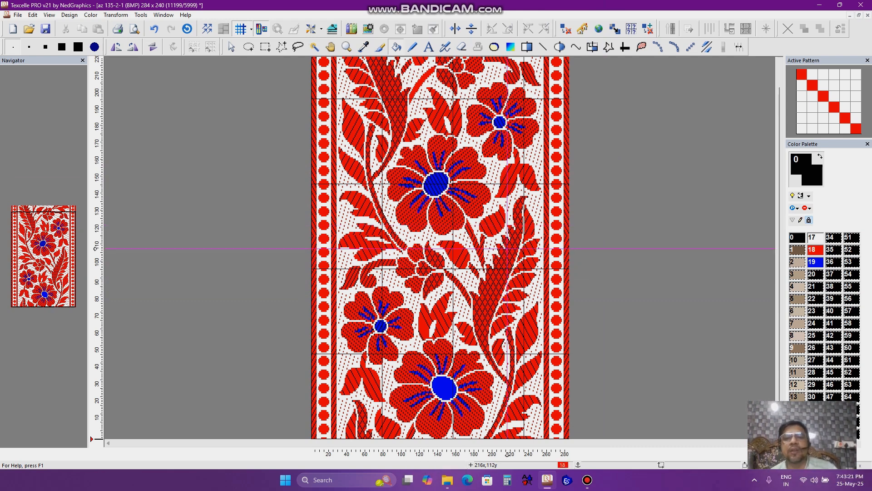
scroll(395, 182, up, 2)
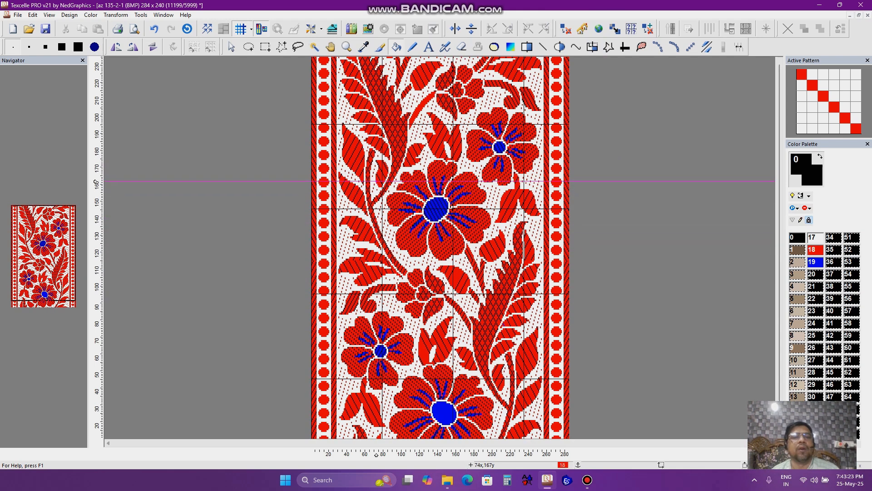
scroll(369, 215, up, 2)
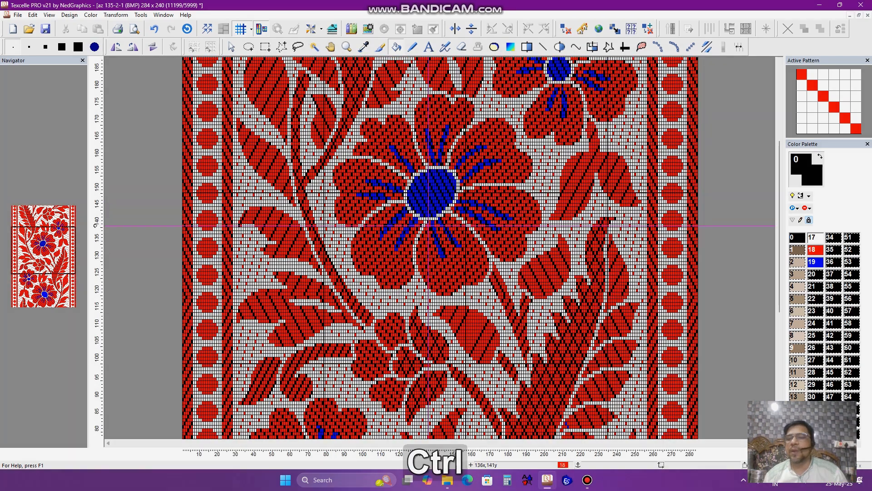
click(585, 486)
click(585, 485)
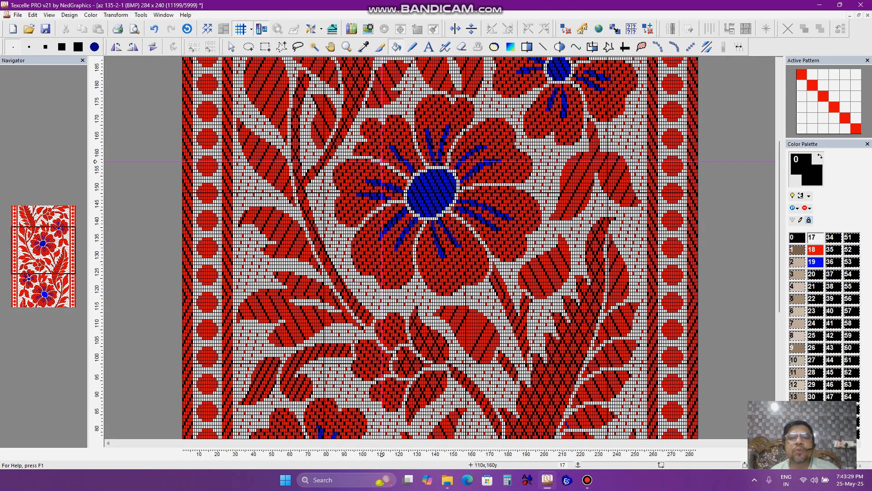
scroll(429, 218, up, 5)
scroll(362, 165, up, 3)
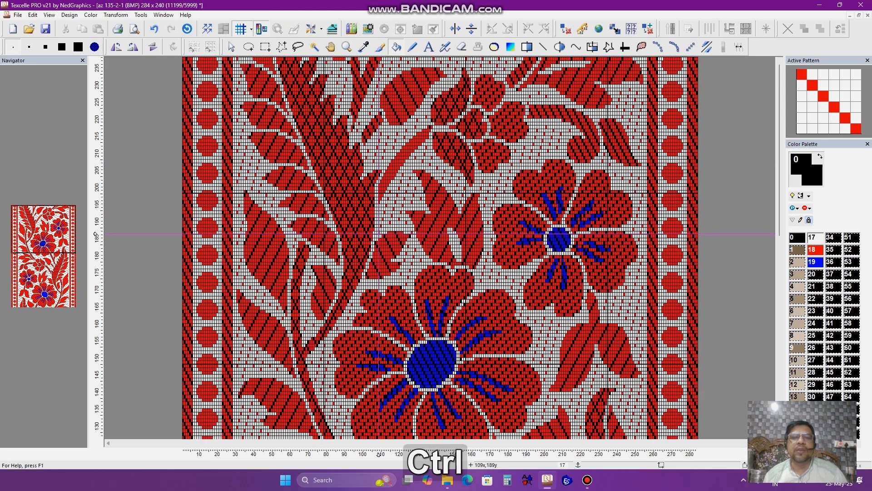
scroll(302, 206, up, 2)
scroll(327, 208, up, 3)
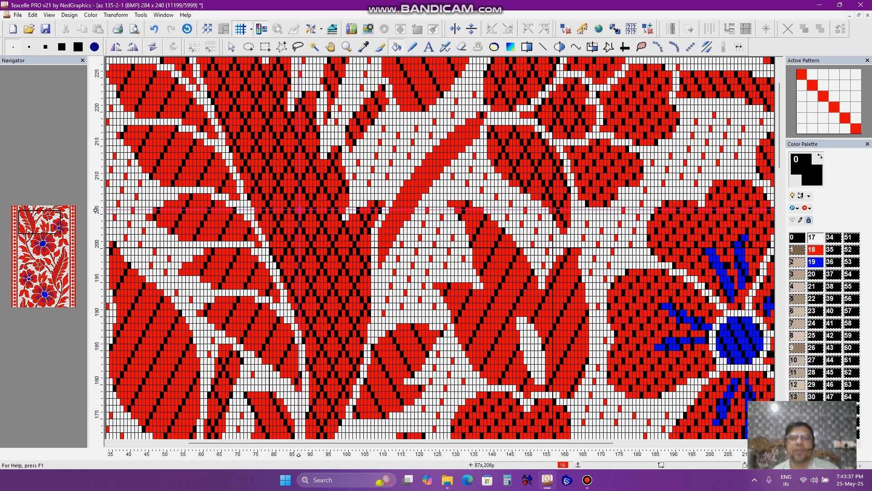
scroll(300, 209, down, 5)
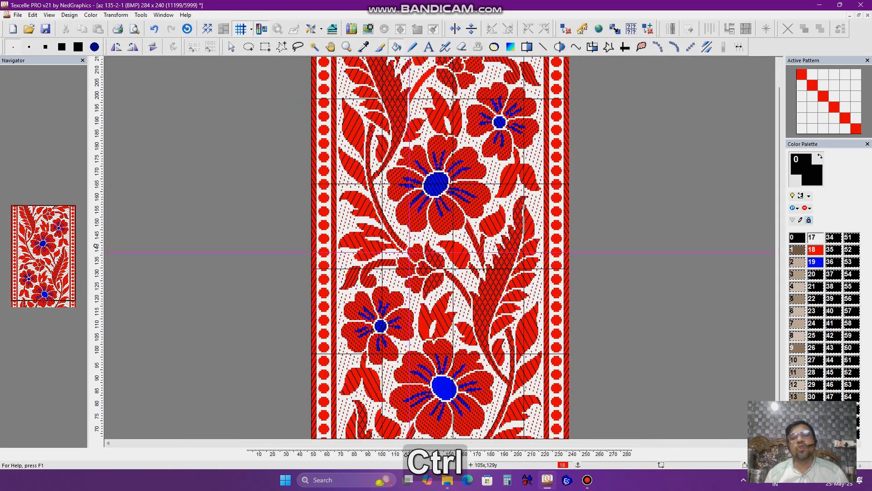
scroll(409, 252, down, 2)
scroll(384, 236, up, 3)
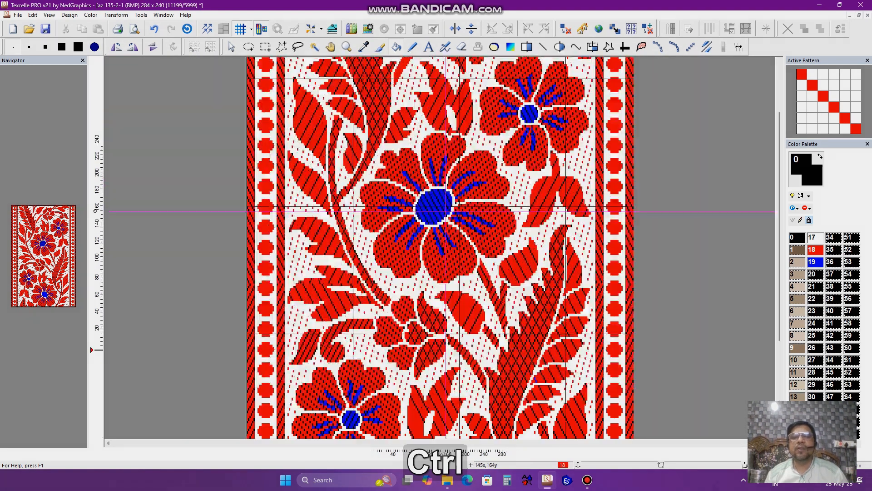
scroll(384, 236, up, 3)
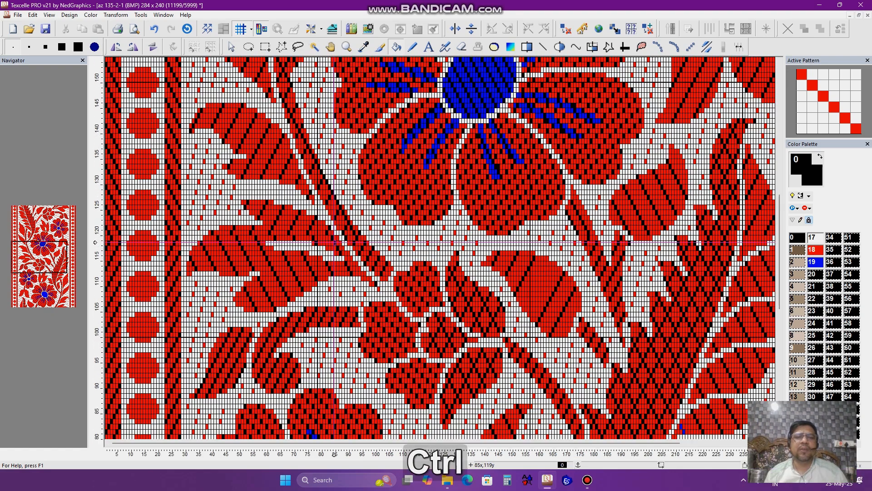
scroll(267, 238, up, 2)
scroll(267, 239, down, 3)
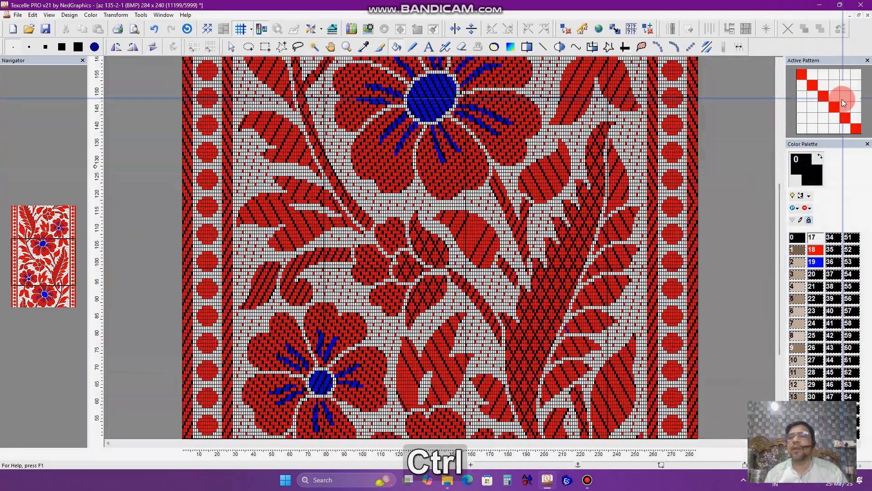
scroll(536, 211, down, 4)
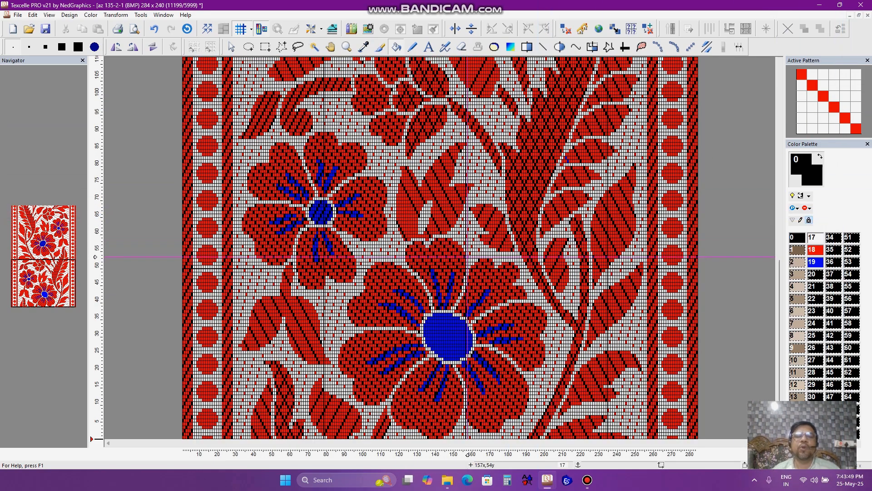
scroll(468, 257, down, 5)
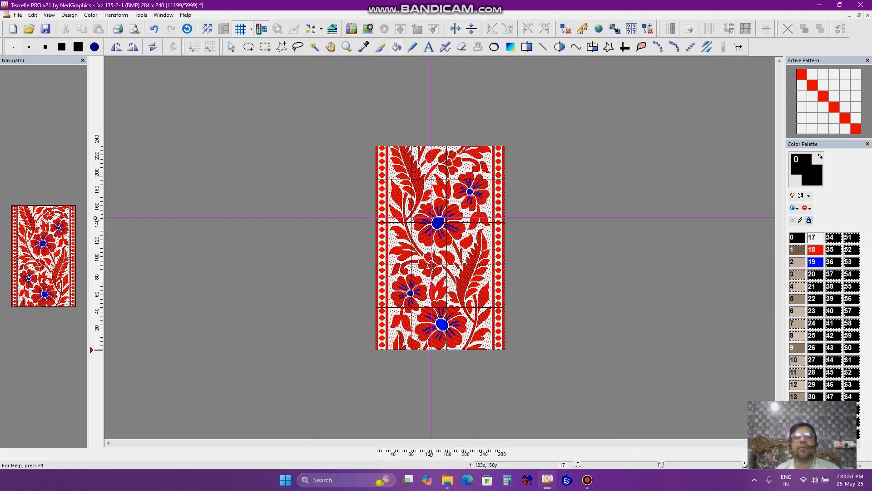
- Zoom in on the lower flowers to inspect the individual grid cells, then zoom back out to the full design
scroll(454, 228, up, 2)
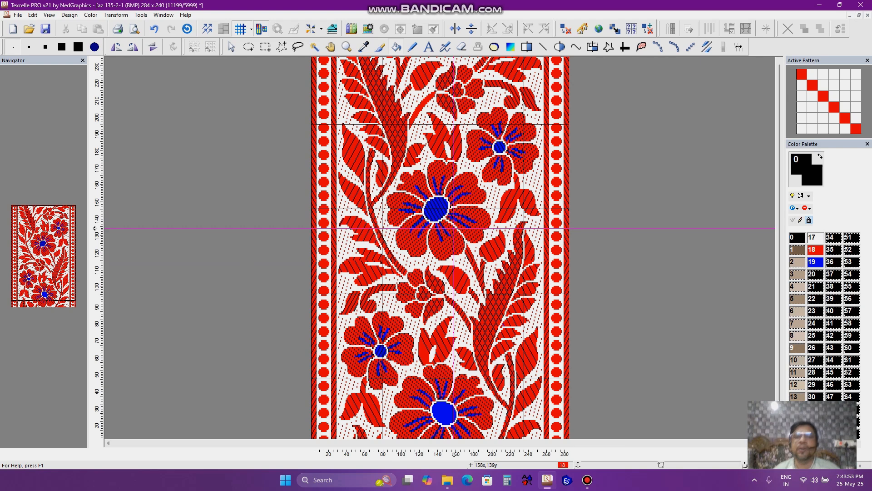
scroll(474, 240, up, 1)
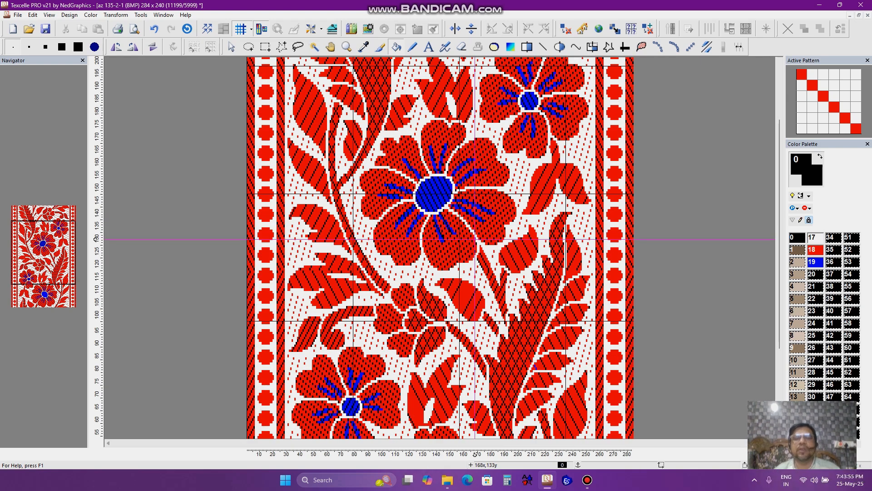
scroll(480, 239, down, 3)
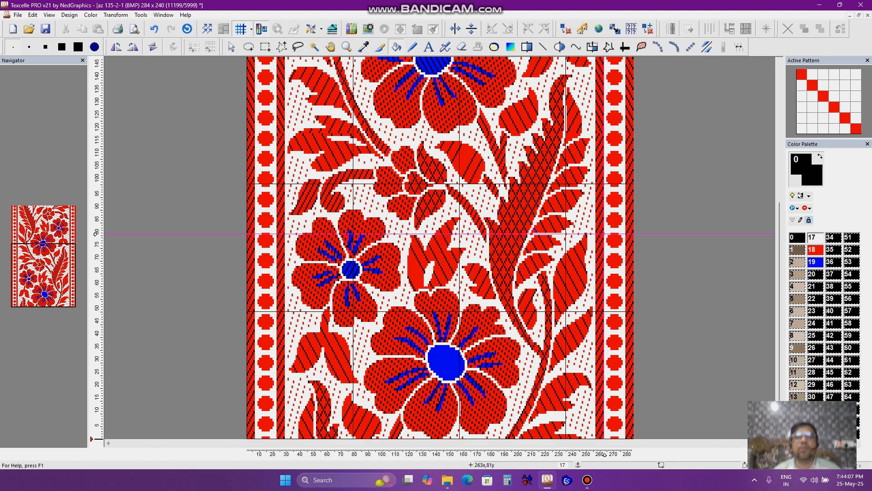
scroll(394, 260, up, 3)
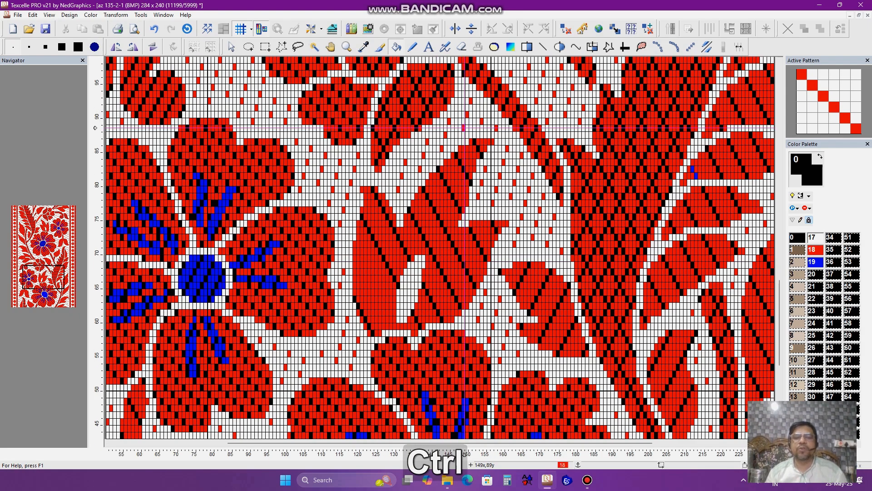
scroll(491, 269, up, 1)
scroll(491, 269, down, 1)
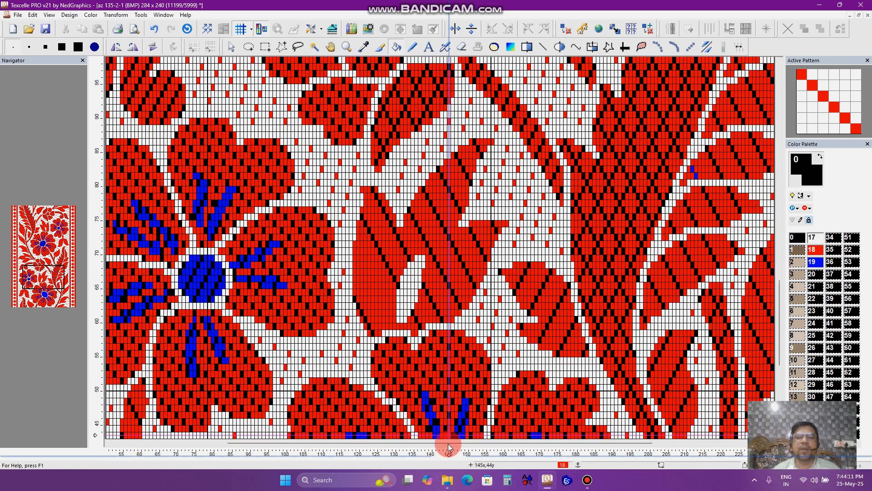
scroll(448, 446, up, 1)
scroll(428, 318, up, 1)
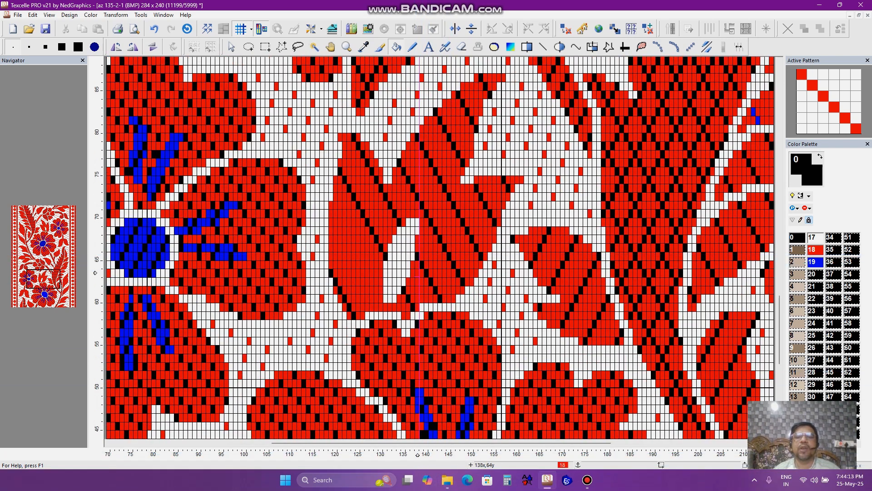
scroll(429, 307, down, 1)
scroll(416, 106, down, 5)
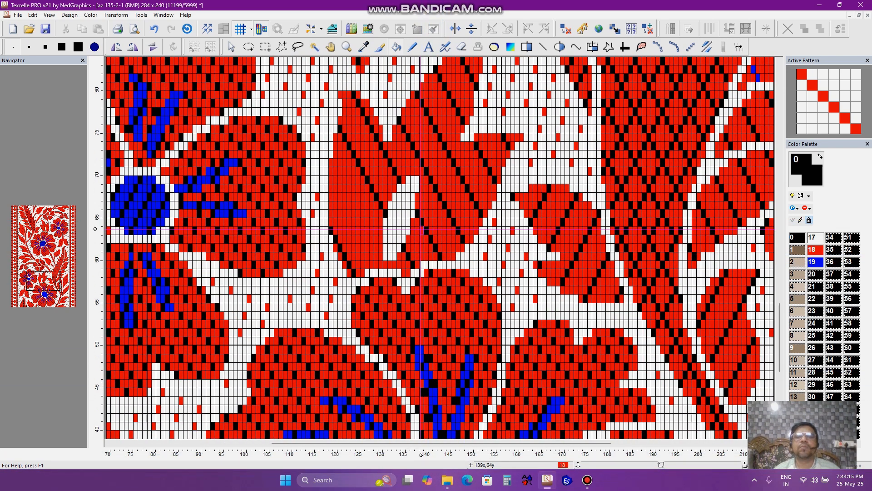
scroll(417, 106, up, 2)
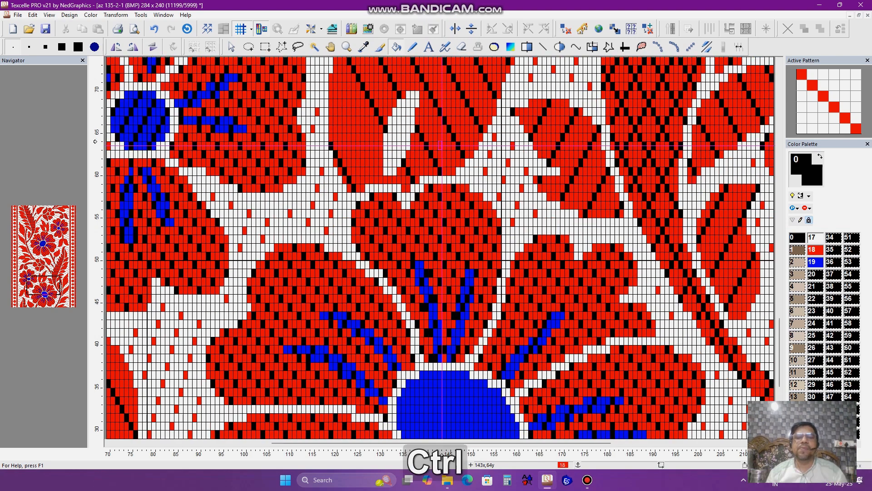
scroll(444, 144, down, 1)
scroll(468, 183, down, 2)
scroll(468, 183, up, 7)
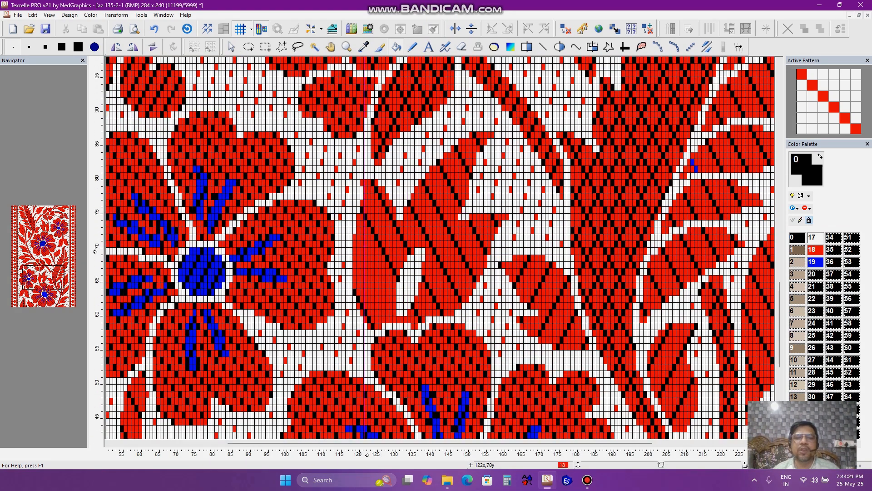
scroll(358, 259, down, 3)
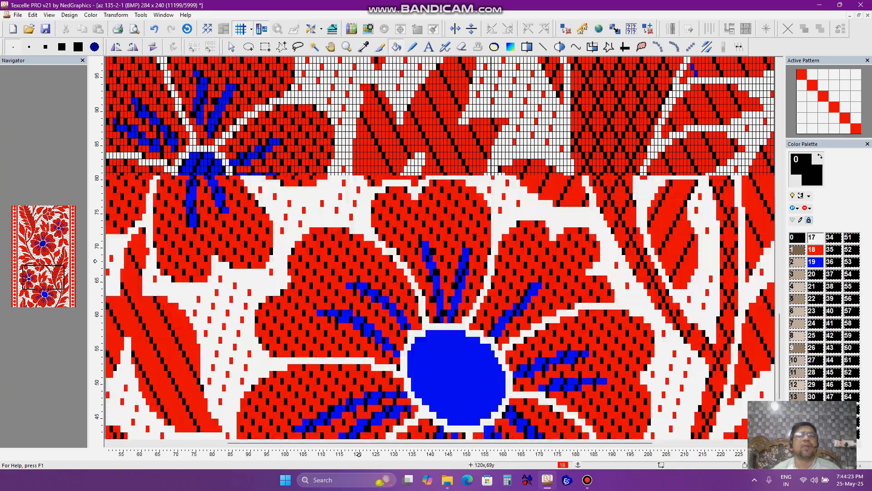
scroll(422, 283, up, 4)
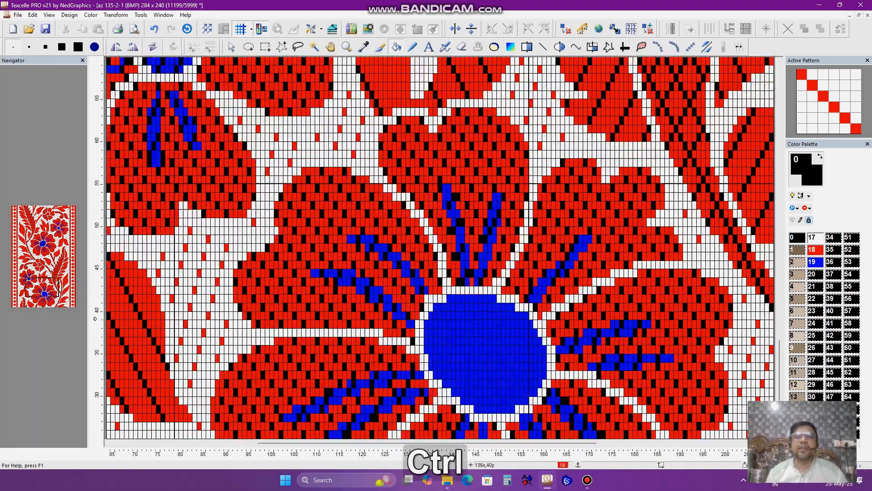
scroll(436, 251, down, 5)
scroll(439, 253, down, 2)
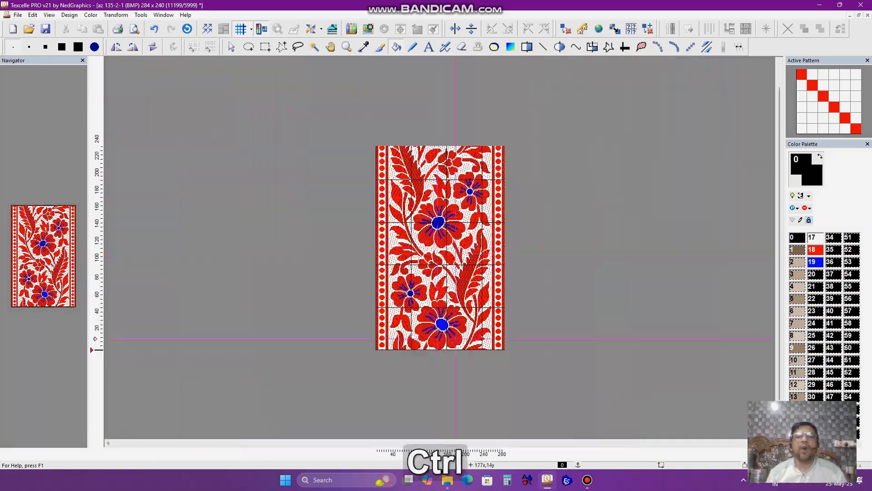
- Open the Check Floats tool and move its dialog over the design
scroll(456, 314, up, 3)
scroll(454, 291, up, 4)
scroll(450, 246, down, 4)
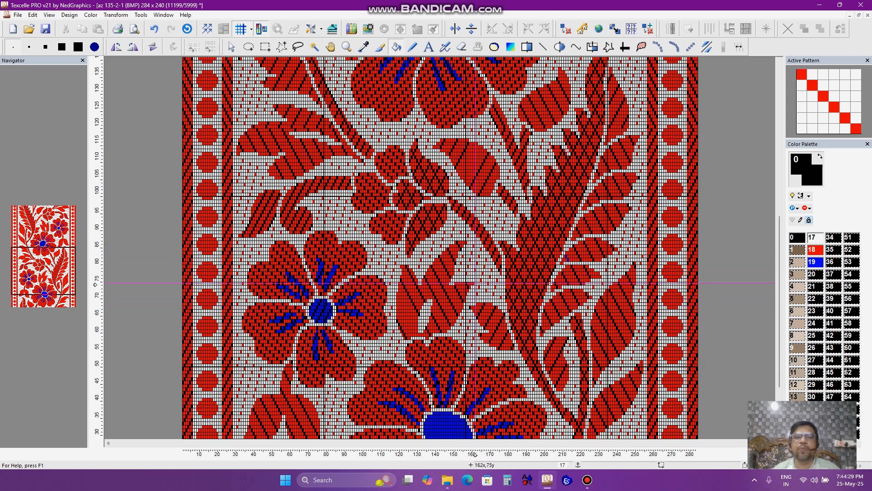
scroll(476, 266, down, 3)
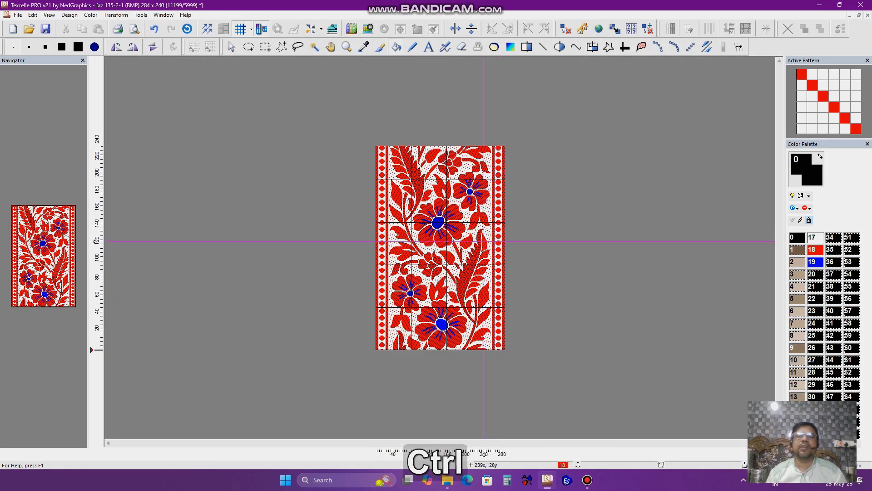
scroll(475, 238, up, 2)
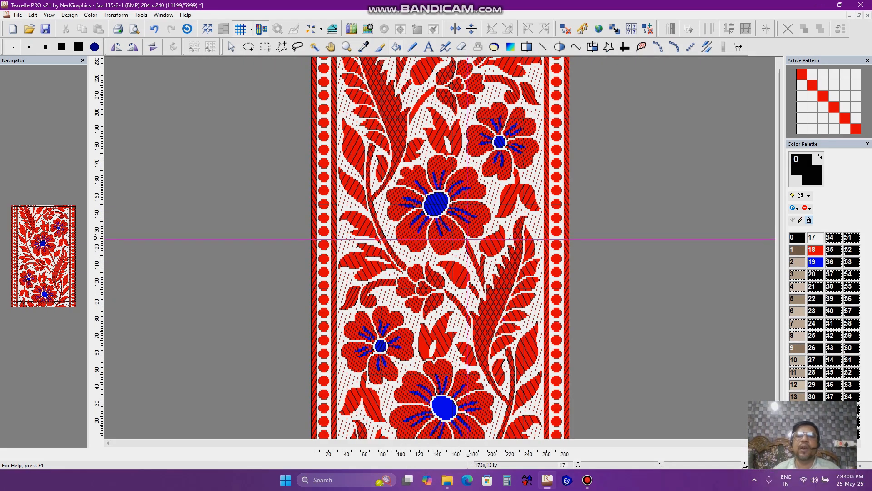
scroll(462, 243, up, 1)
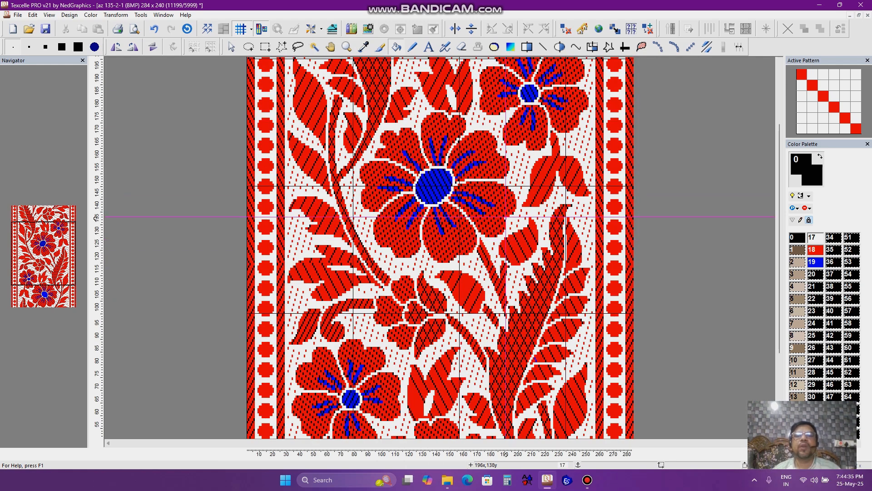
click(142, 15)
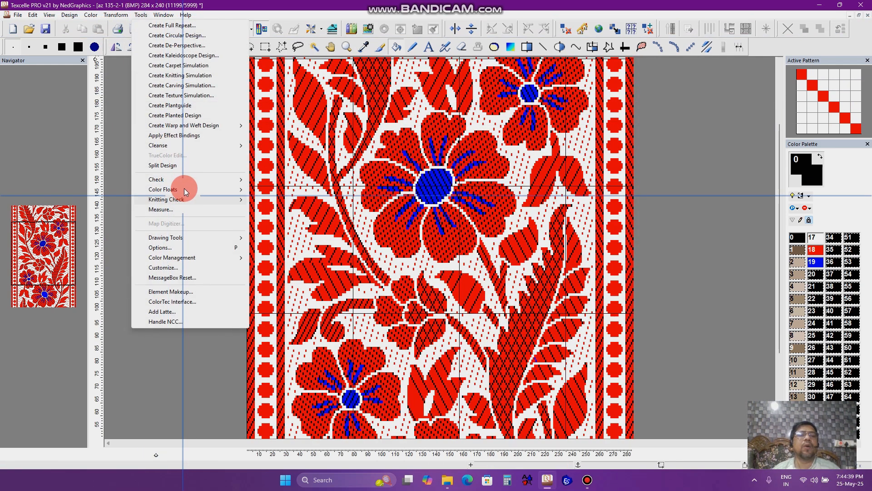
mouse_move(190, 181)
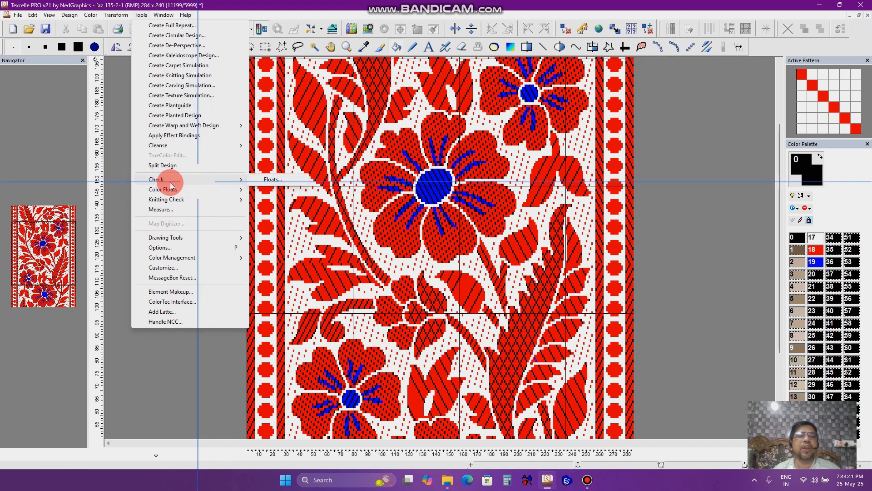
click(266, 184)
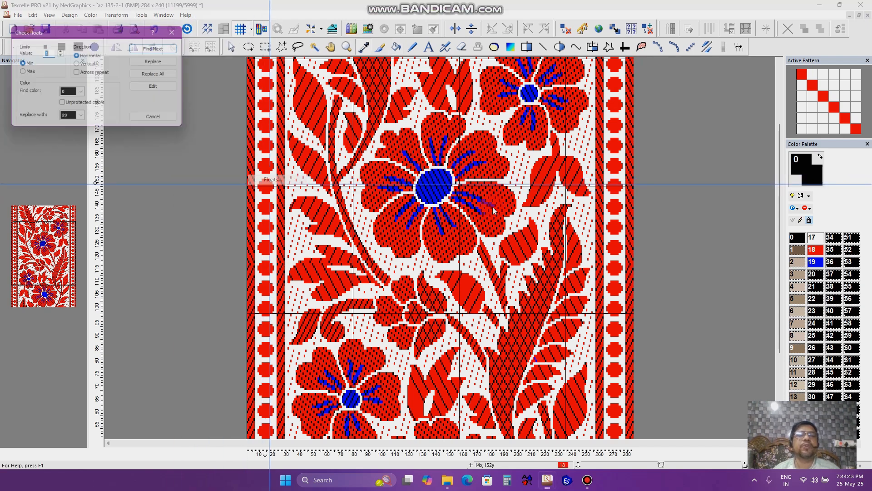
drag(75, 32, 356, 127)
click(357, 197)
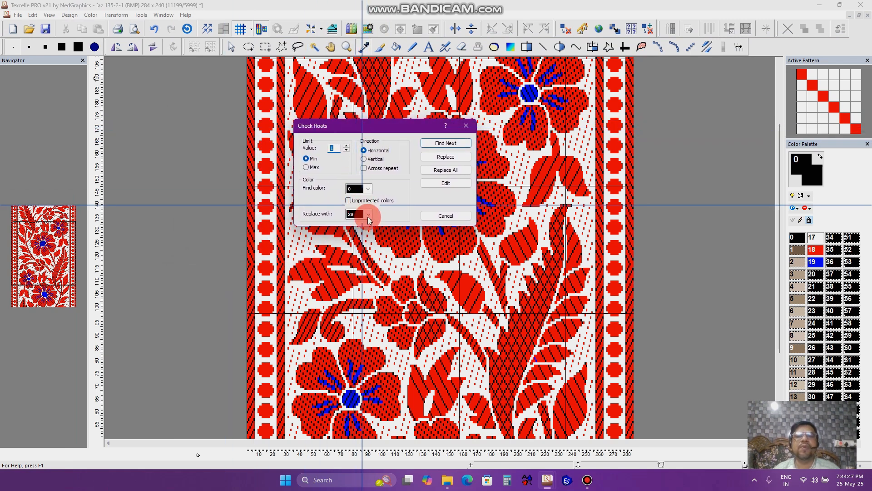
- Set Check Floats to find color 18, replace with color 18, and a minimum float length of 12
click(368, 215)
click(367, 216)
click(368, 217)
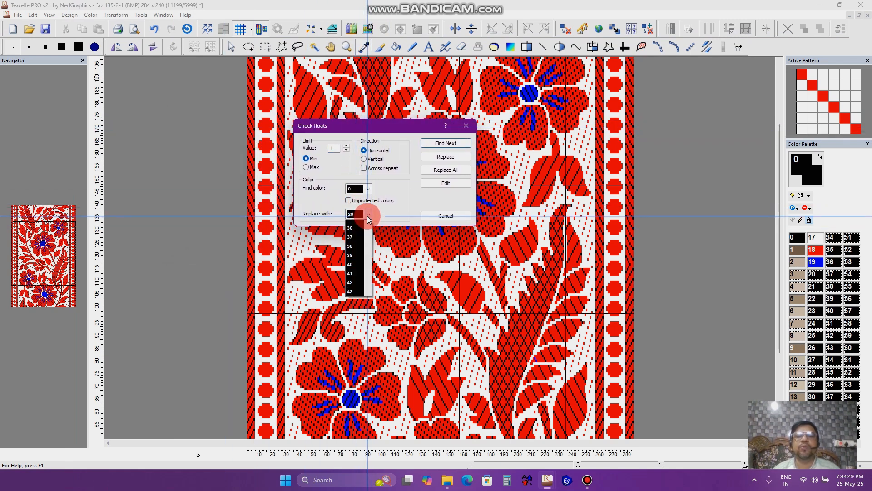
scroll(355, 265, up, 5)
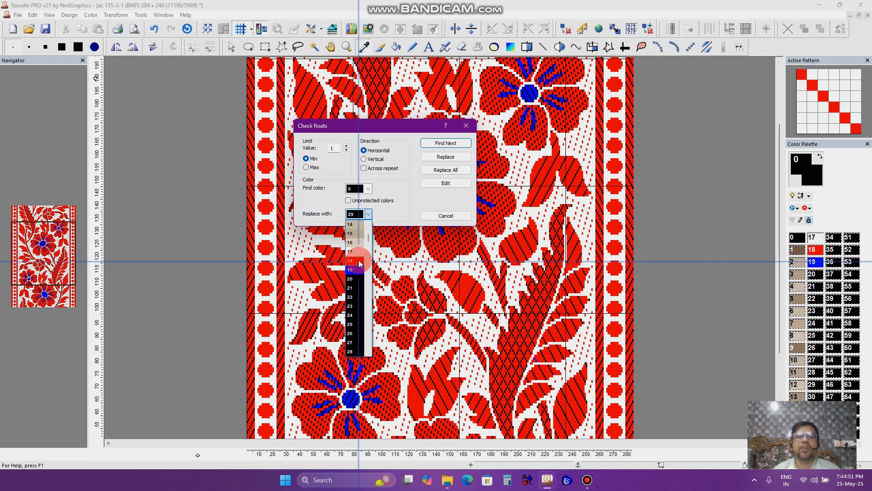
click(355, 262)
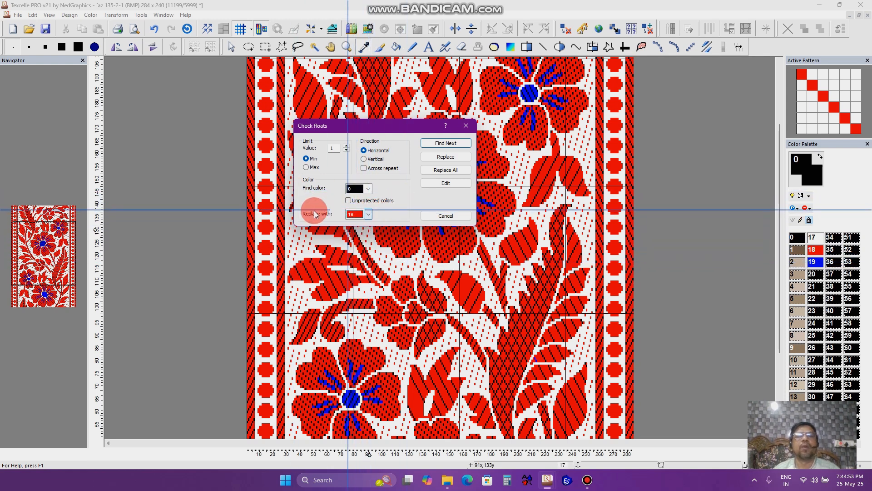
click(369, 189)
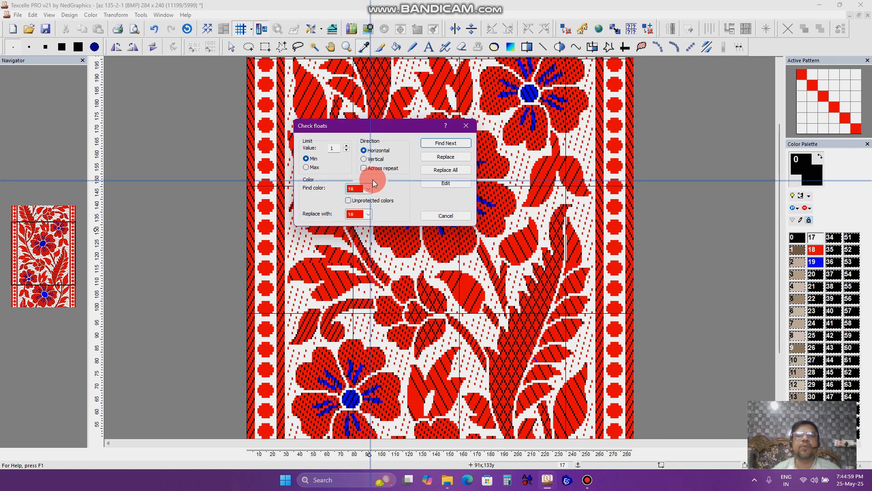
click(367, 215)
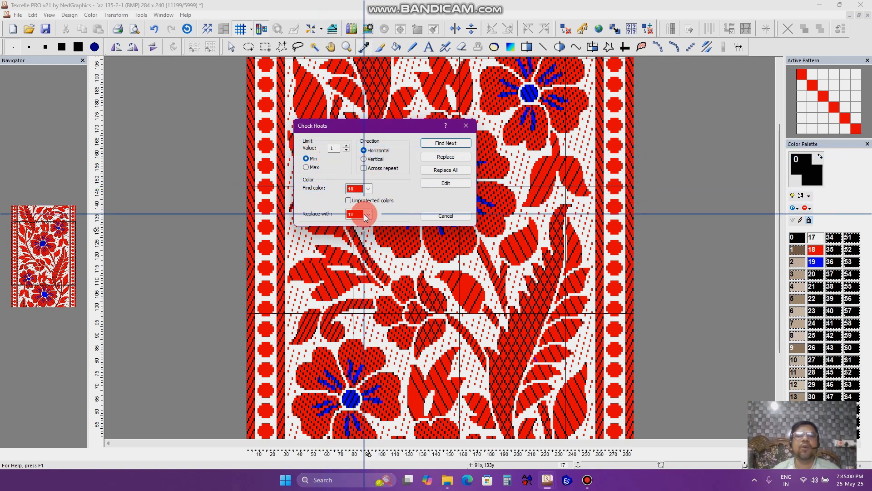
click(346, 184)
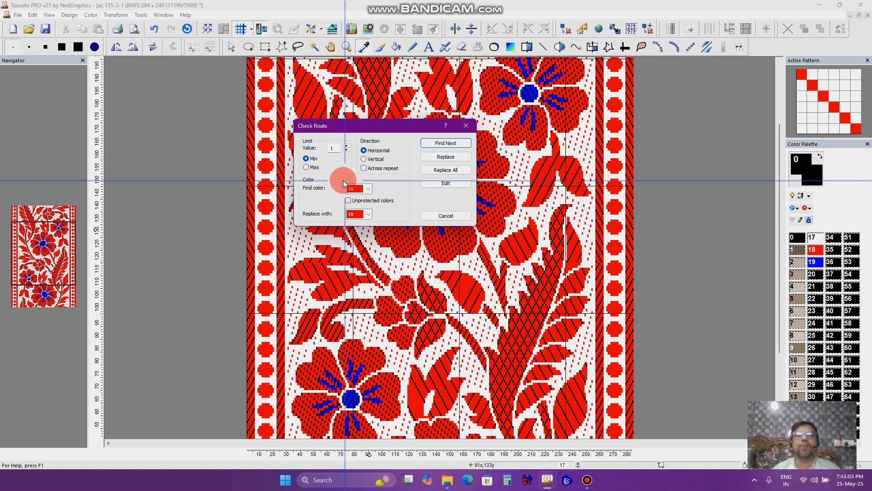
drag(335, 147, 287, 156)
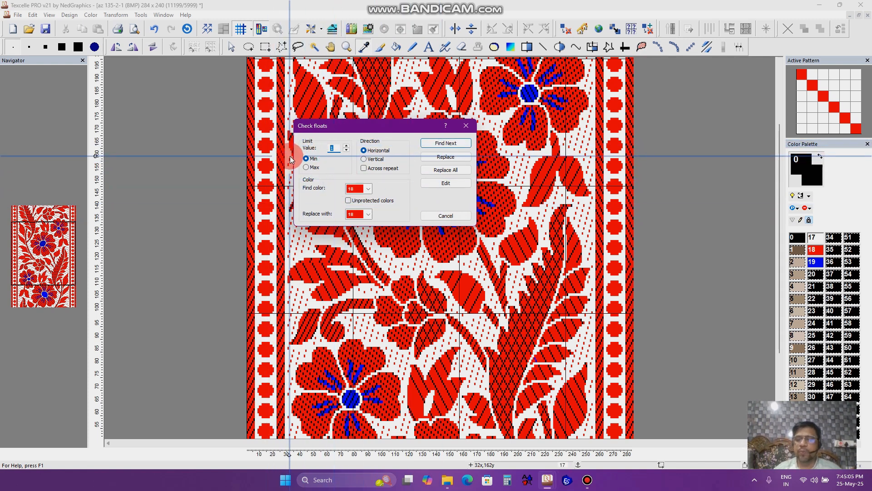
text(1)
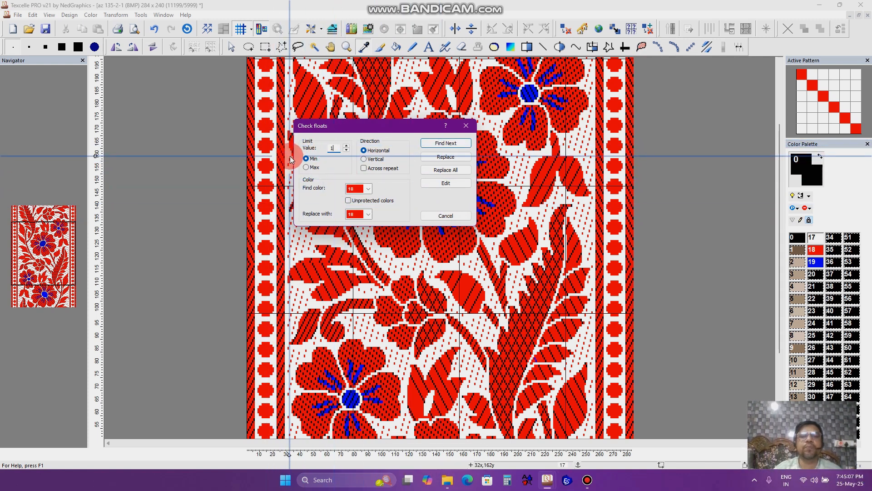
text(2)
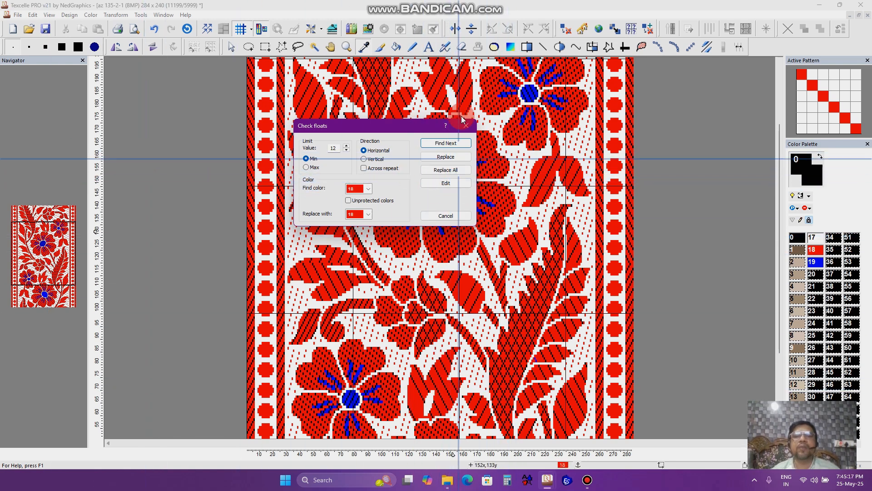
- Find the next horizontal float and move the dialog aside
click(447, 144)
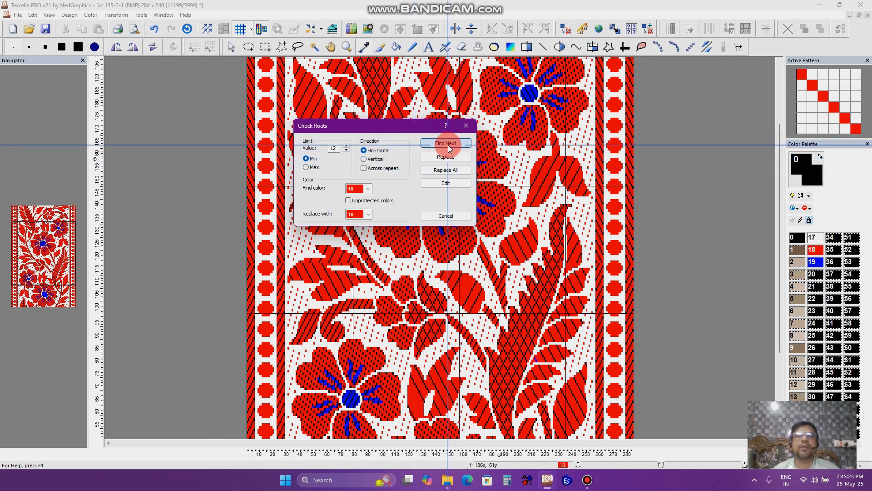
click(444, 144)
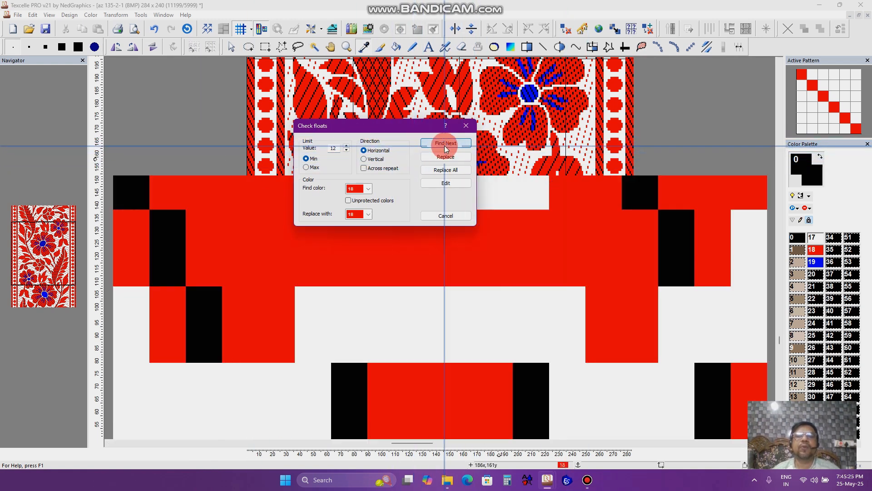
drag(386, 132, 669, 176)
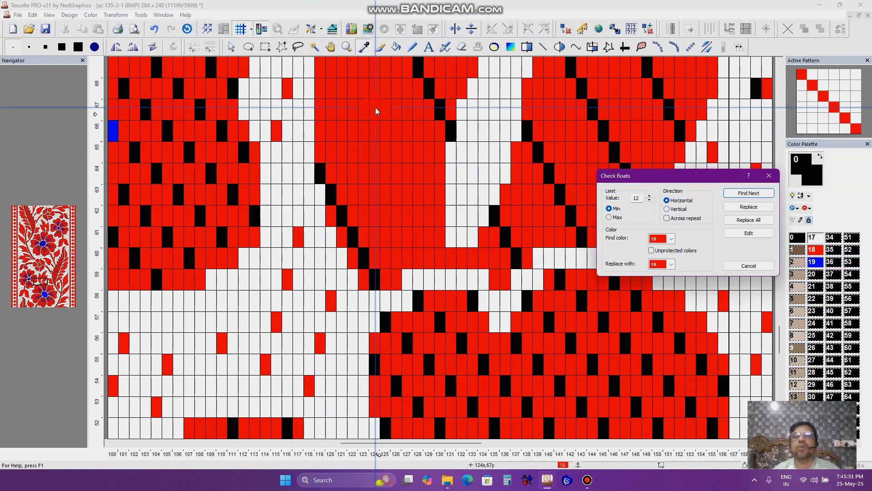
- Pick color 0, set the Bucket fill to Pattern with Diagonal type, and fill the found red float
click(793, 239)
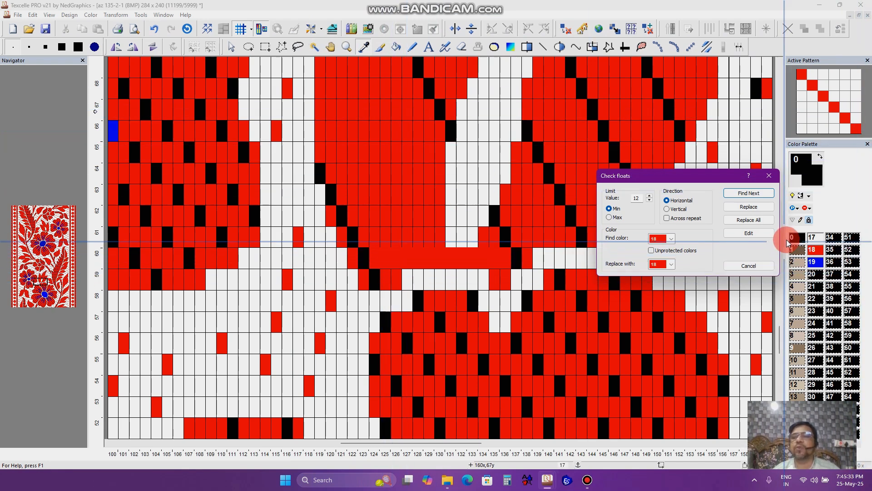
click(395, 50)
double_click(395, 47)
click(179, 105)
click(173, 122)
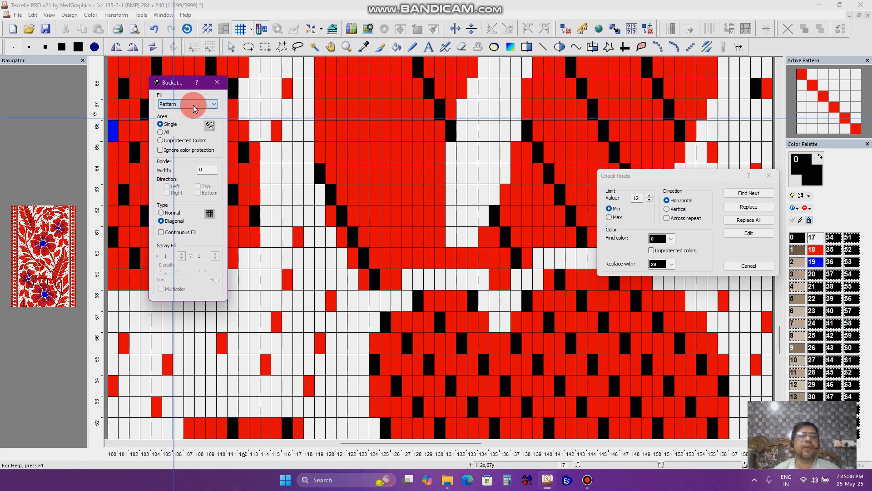
click(221, 83)
click(396, 172)
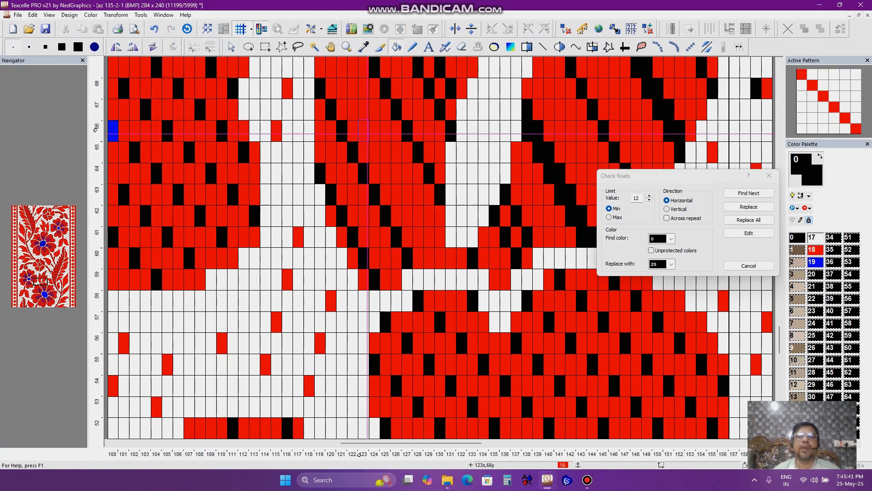
- Undo the recent fill edits in the design
scroll(96, 131, down, 1)
scroll(96, 131, up, 1)
scroll(95, 131, down, 1)
scroll(426, 132, up, 5)
scroll(376, 195, up, 1)
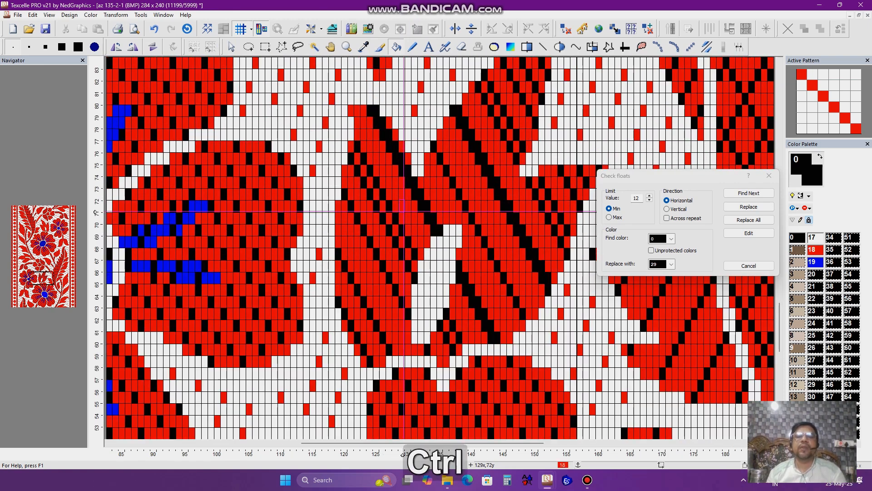
key(ctrl+z)
key(ctrl+z)
scroll(95, 198, up, 1)
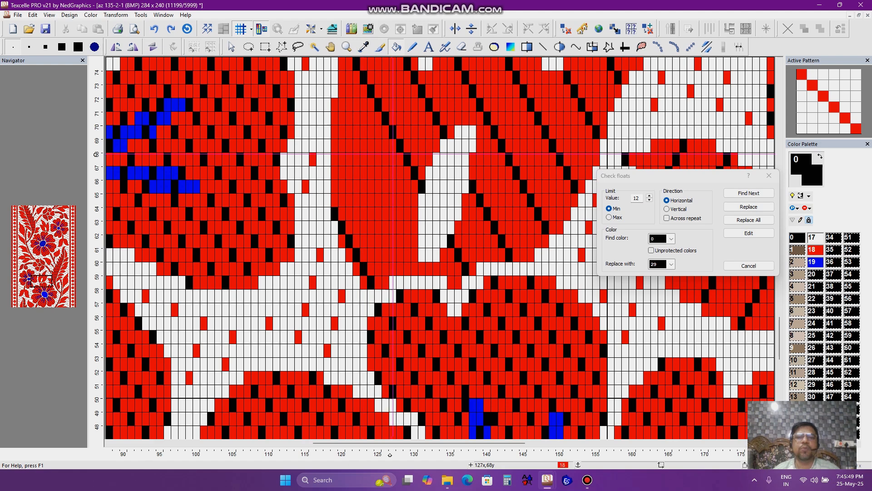
key(space)
key(x)
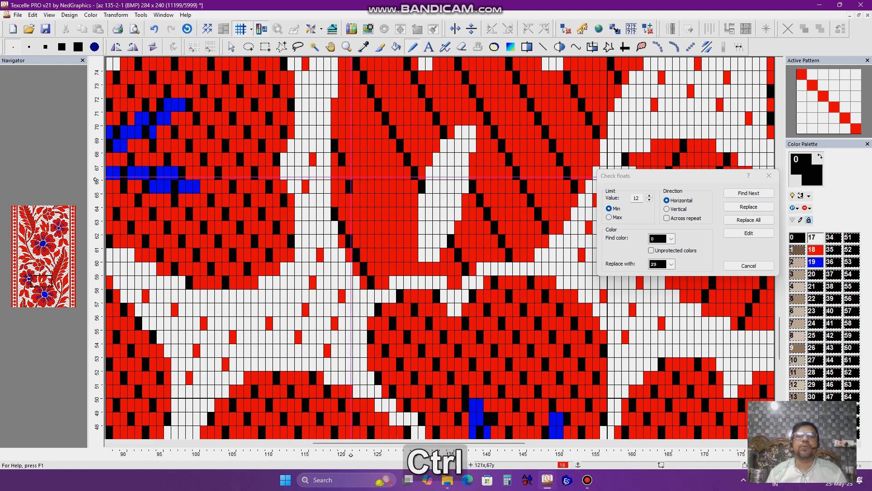
key(ctrl+z)
key(ctrl+z)
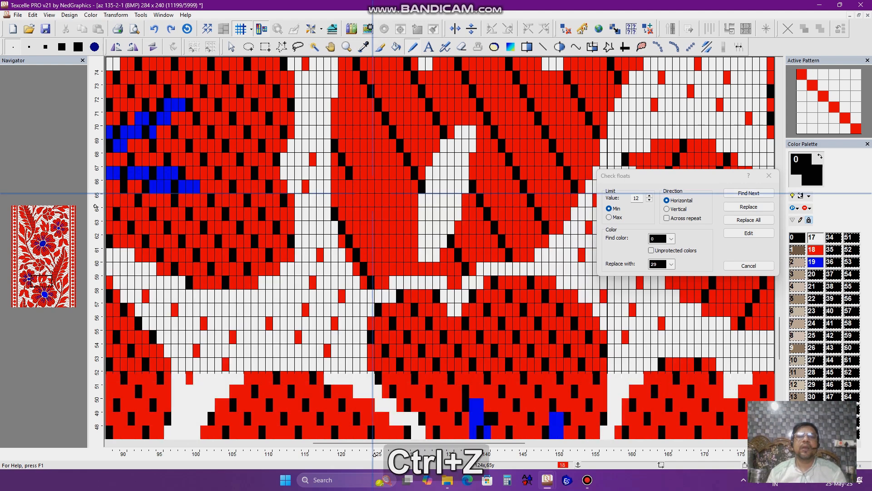
- Open and close the Pencil and Bucket tool options
key(Tab)
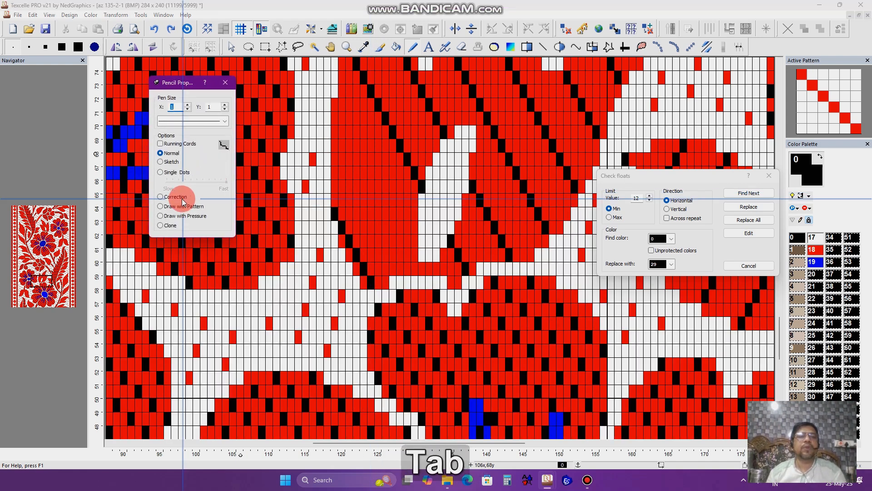
key(Escape)
double_click(400, 48)
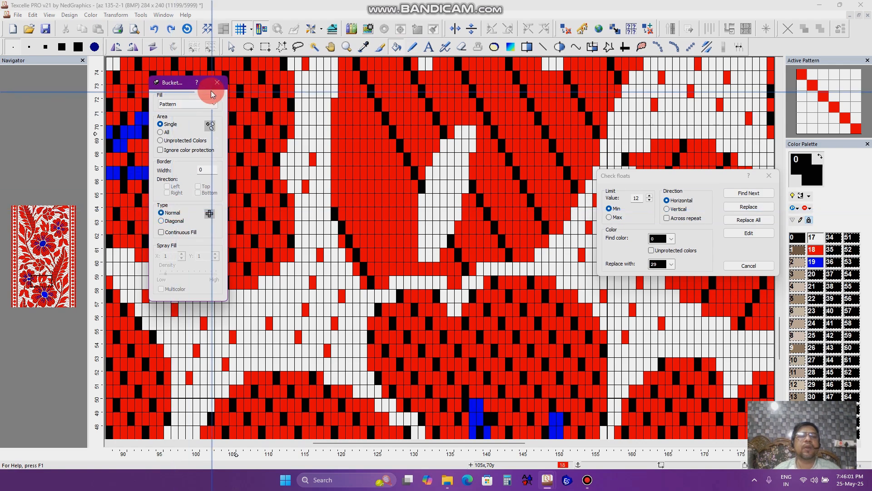
click(217, 82)
- Move the Check Floats dialog back, set the find color to 18, and find the next float
scroll(360, 174, down, 2)
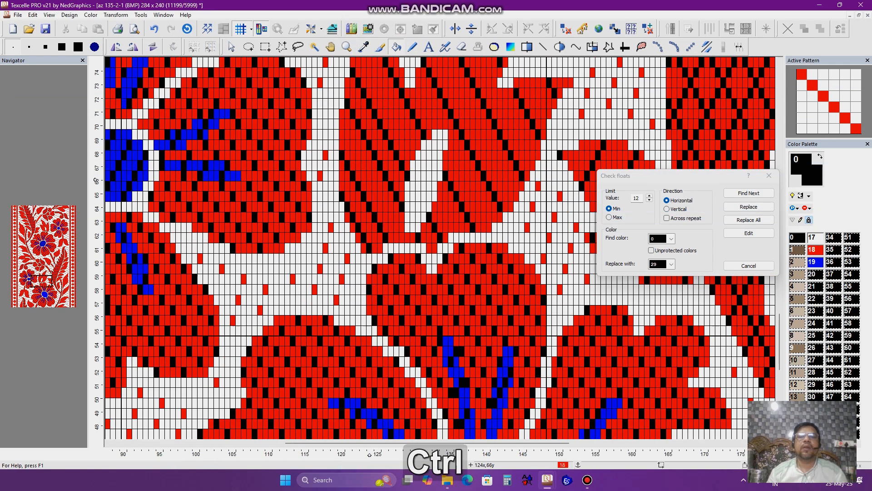
scroll(420, 196, down, 3)
scroll(419, 180, up, 3)
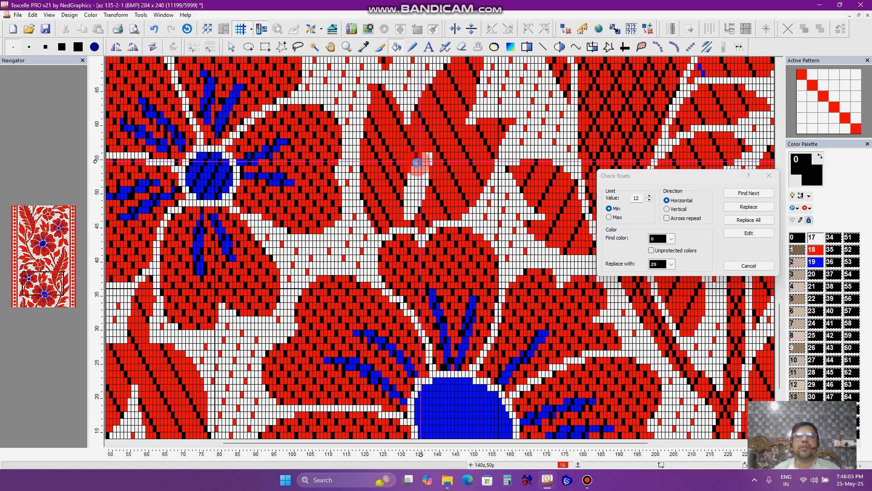
drag(662, 174, 443, 151)
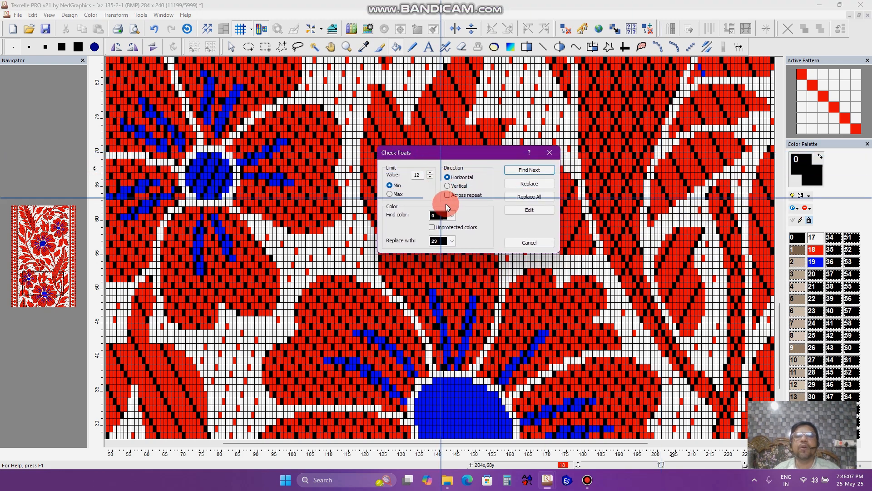
click(444, 245)
click(531, 172)
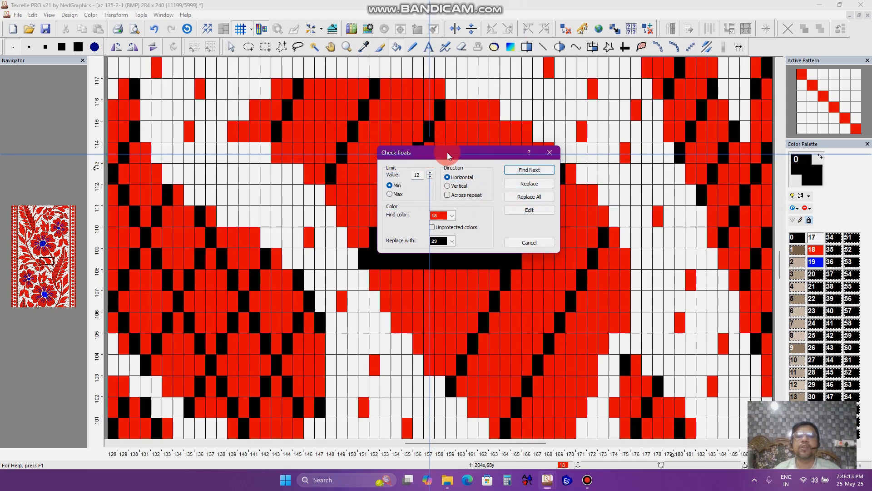
- Try a bucket fill on the found float and undo it
drag(447, 152, 687, 155)
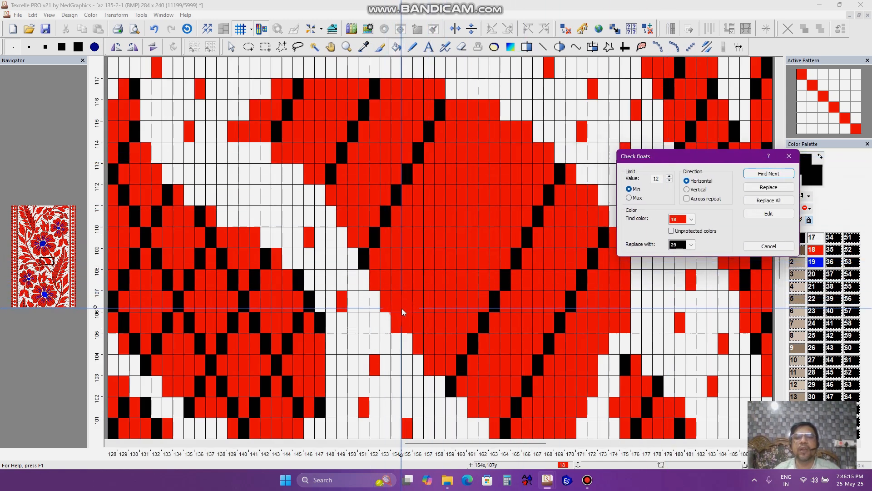
click(423, 281)
key(ctrl+z)
click(858, 133)
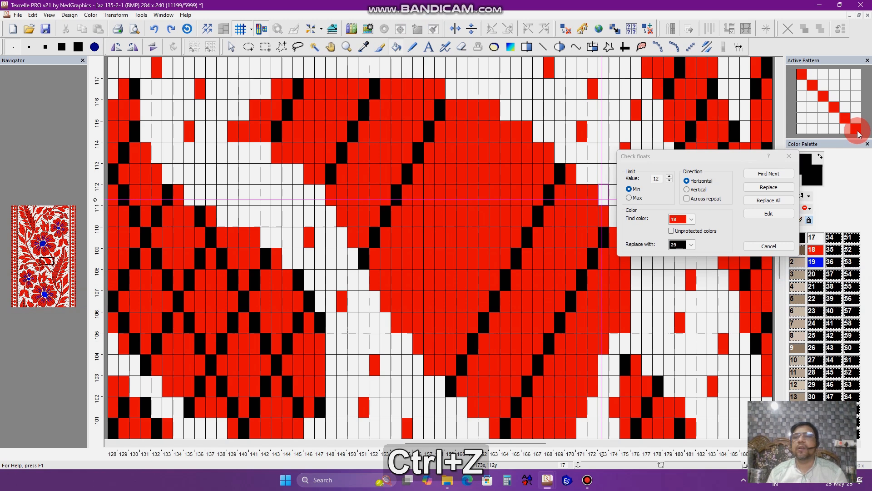
- Pick the diagonal twill weave and fill the found red float area with it
click(858, 171)
click(504, 237)
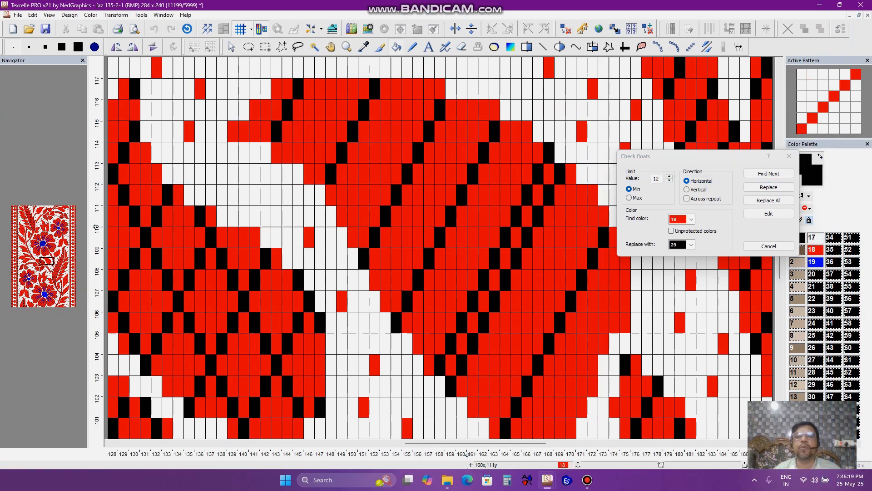
- Search for further color 18 floats and move the Check Floats dialog aside
click(760, 174)
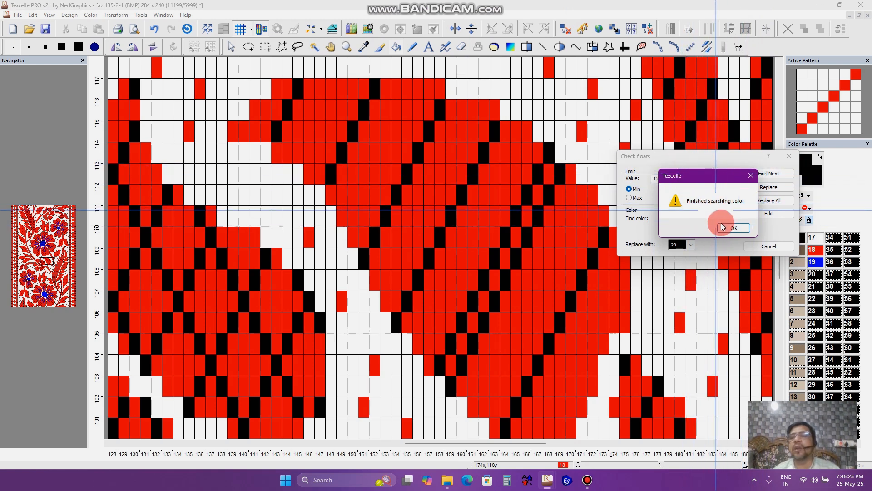
click(733, 227)
drag(686, 156, 285, 145)
click(288, 235)
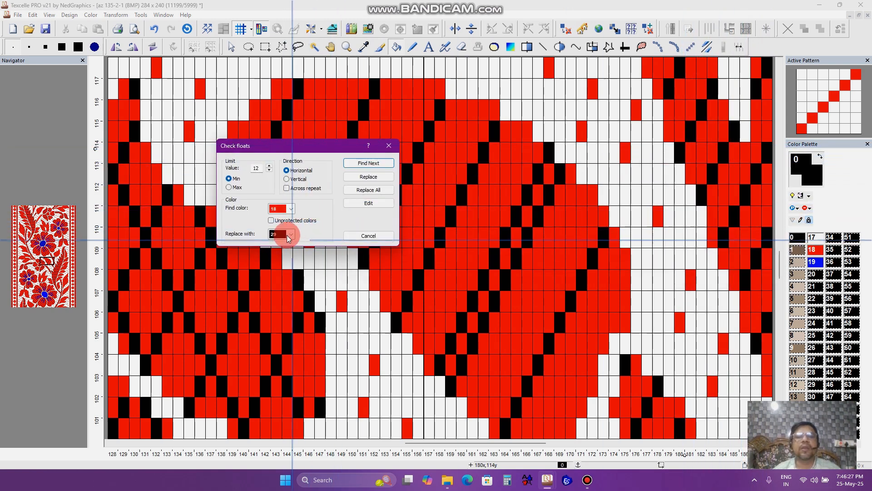
click(372, 163)
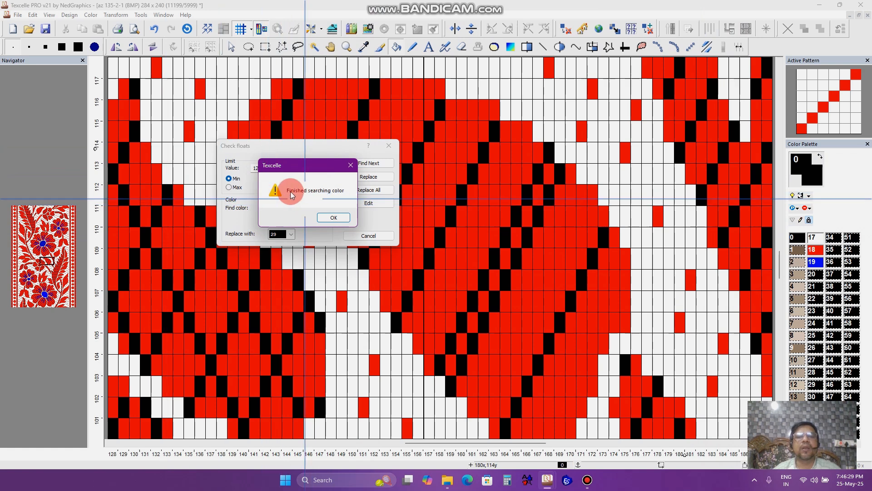
click(329, 219)
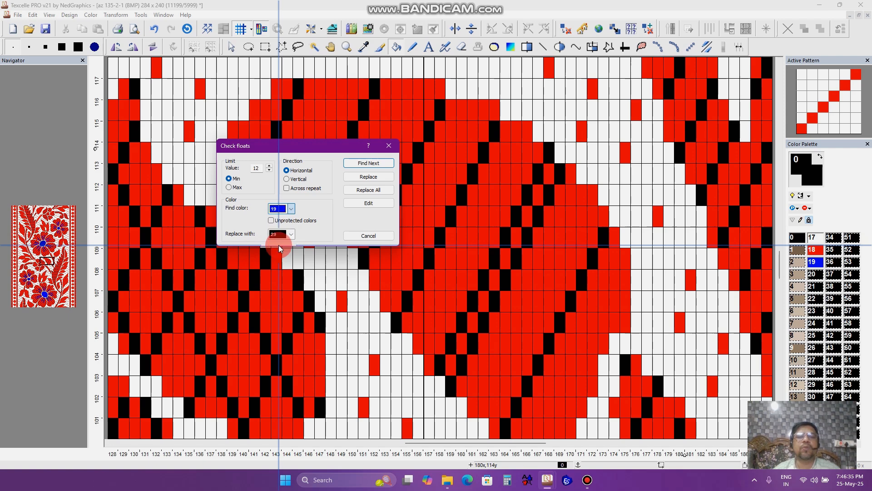
- Find the next float of color 19 and bucket-fill the blue flower centre with the twill weave
click(377, 164)
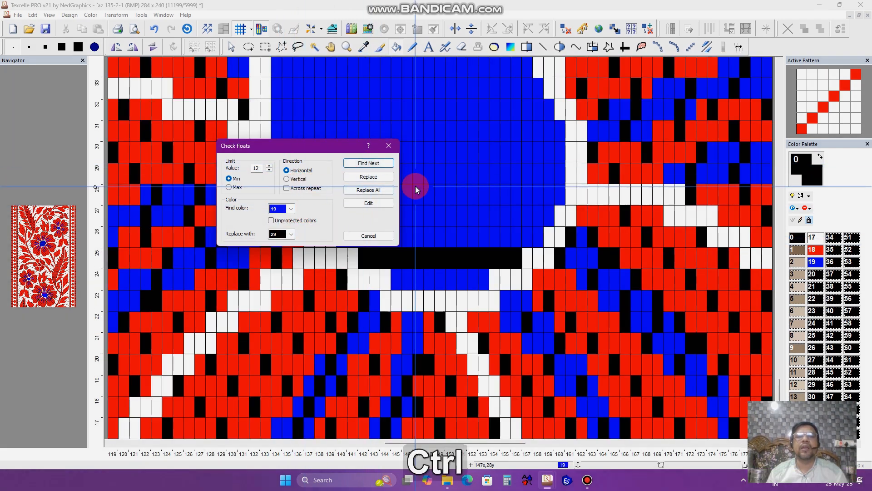
scroll(416, 186, down, 2)
drag(297, 148, 152, 151)
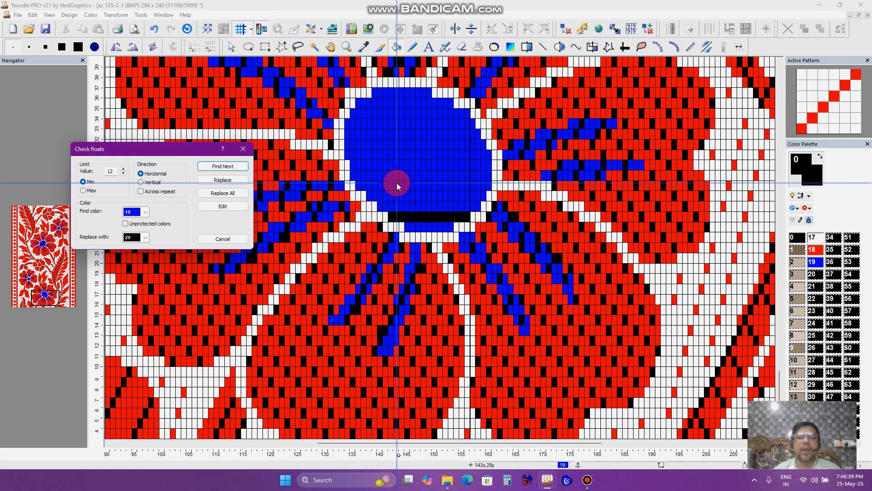
key(e)
click(405, 169)
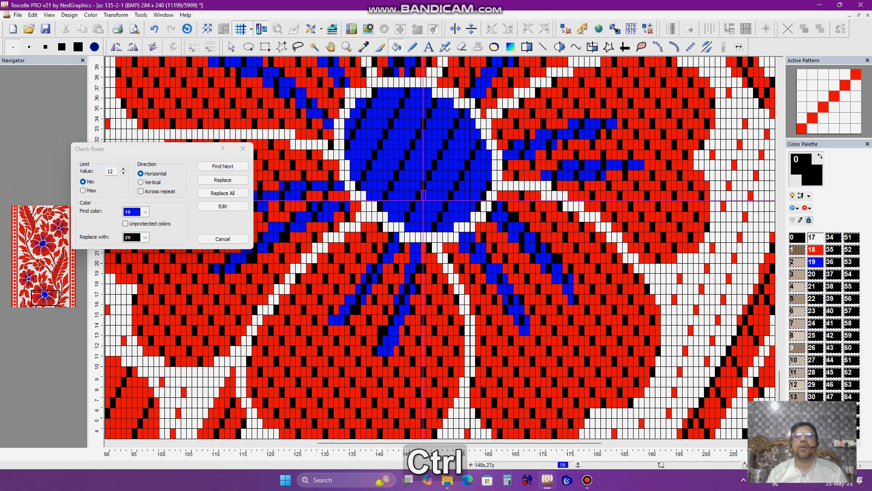
- Search for further color 19 floats and close the Check Floats dialog
scroll(422, 200, down, 3)
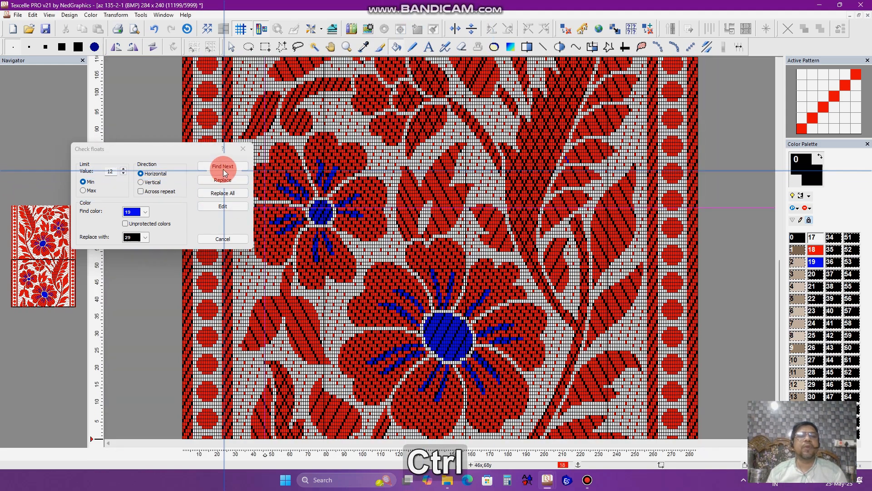
click(225, 170)
click(190, 218)
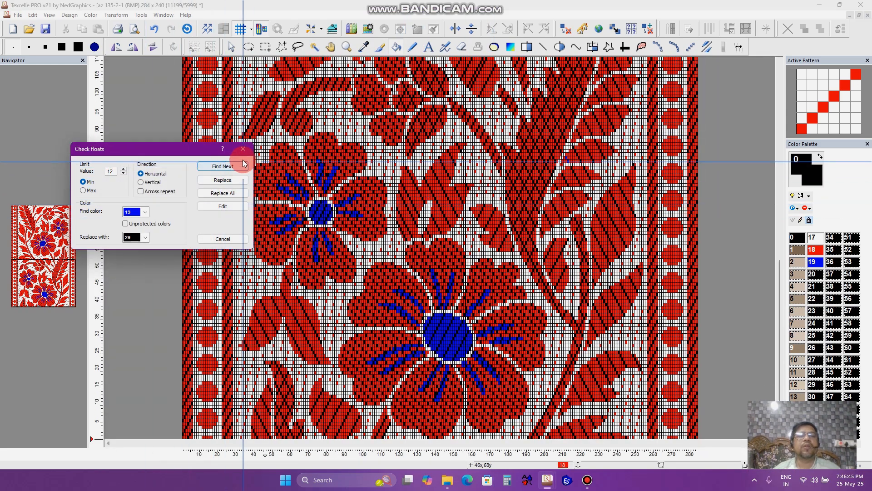
click(243, 150)
- Inspect the filled flowers and leaves across the design at different zoom levels
scroll(485, 161, down, 3)
scroll(448, 180, up, 3)
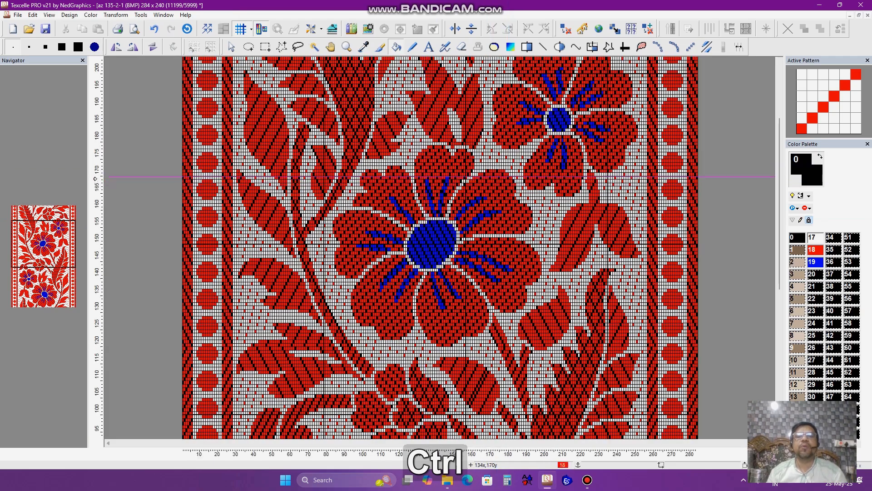
scroll(425, 178, down, 5)
scroll(412, 180, up, 4)
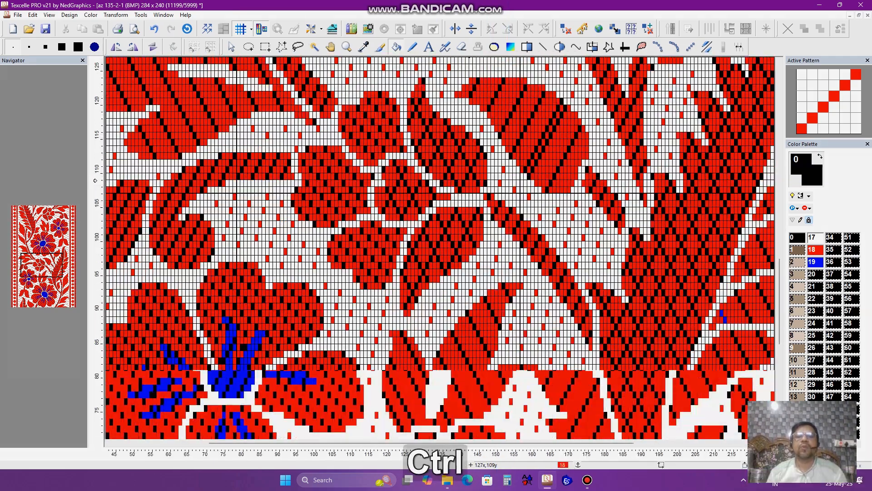
scroll(470, 200, down, 2)
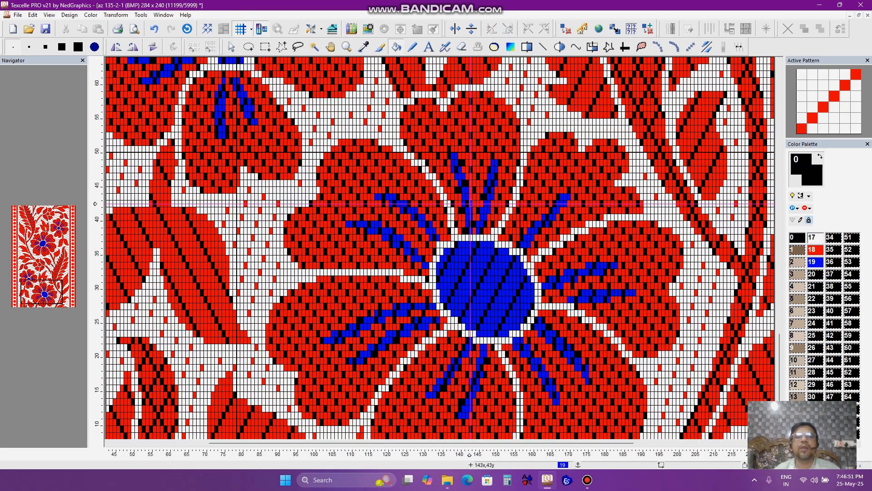
scroll(470, 203, down, 3)
scroll(474, 196, up, 5)
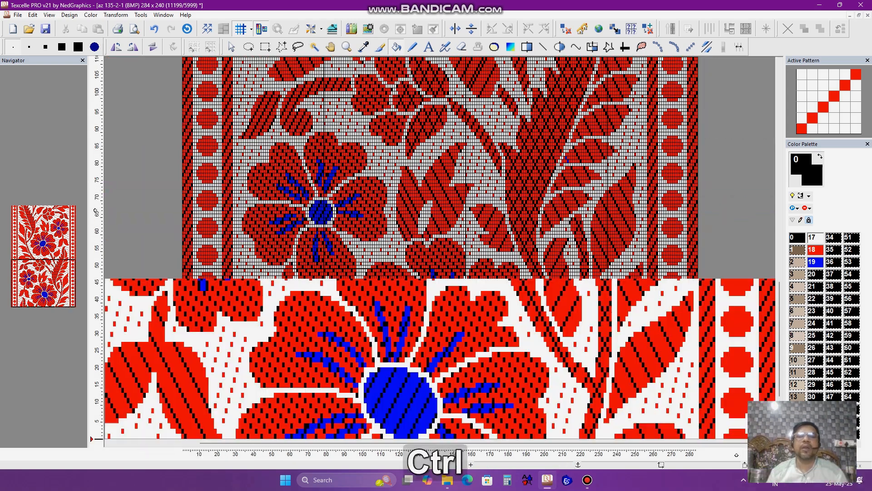
scroll(723, 197, left, 2)
scroll(722, 213, right, 2)
scroll(723, 220, down, 1)
scroll(731, 231, down, 2)
scroll(731, 230, up, 2)
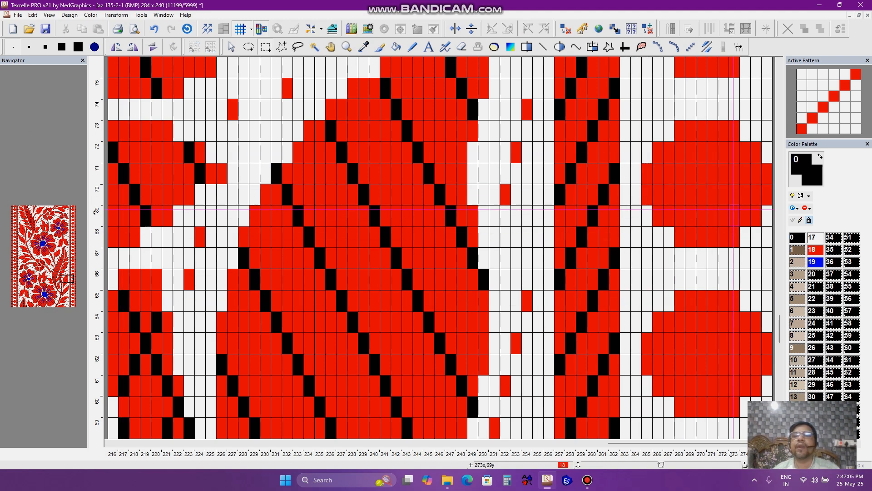
- Reopen the Color Floats check with a minimum limit of 8 and find color 18, find the next float, and close it
click(132, 15)
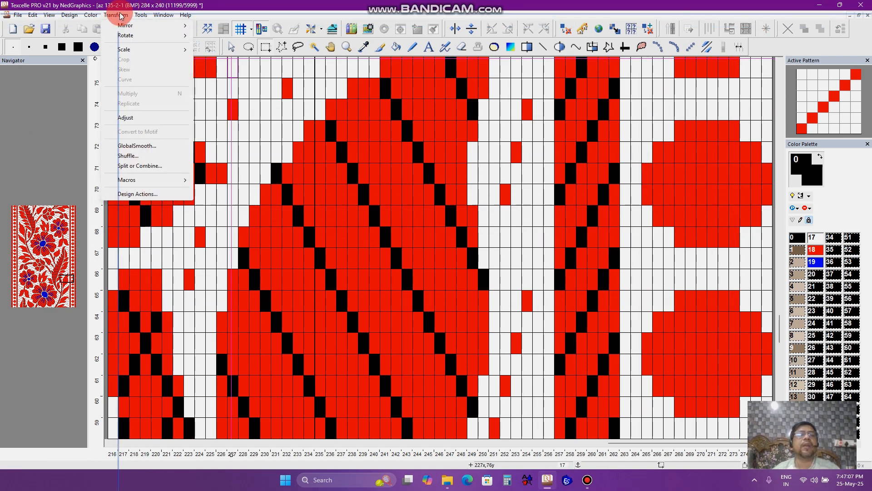
mouse_move(141, 16)
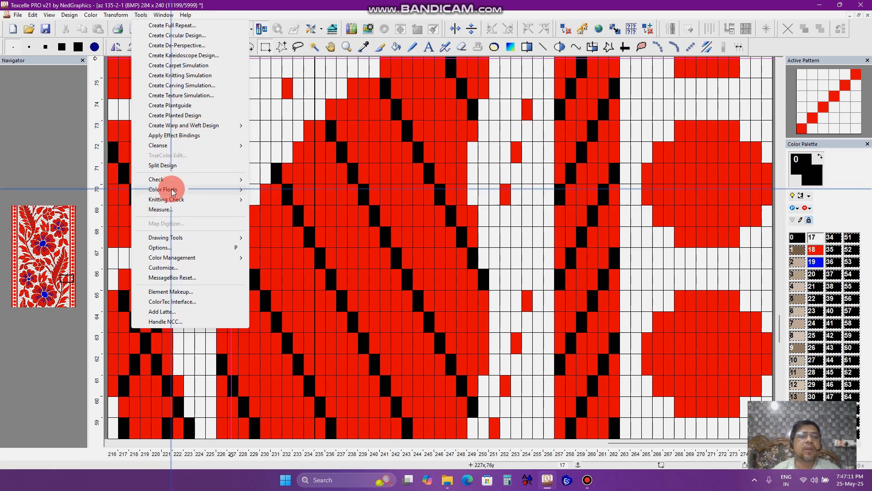
mouse_move(175, 181)
click(276, 180)
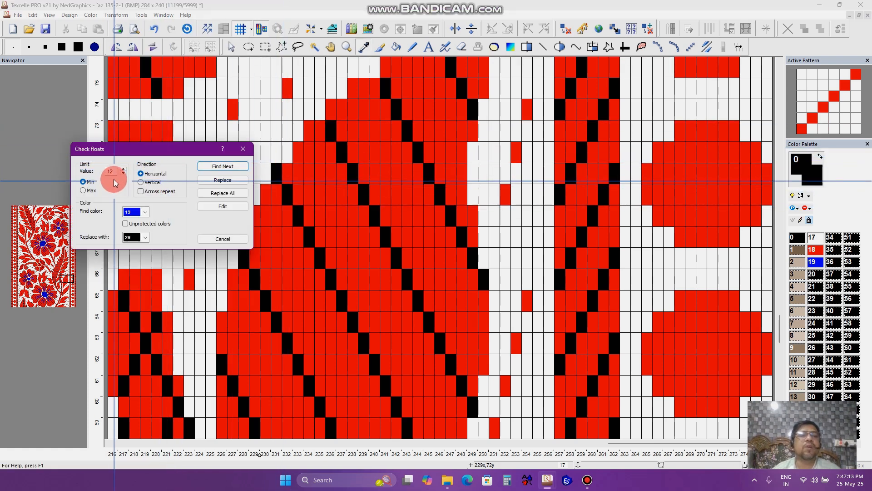
drag(116, 172, 0, 181)
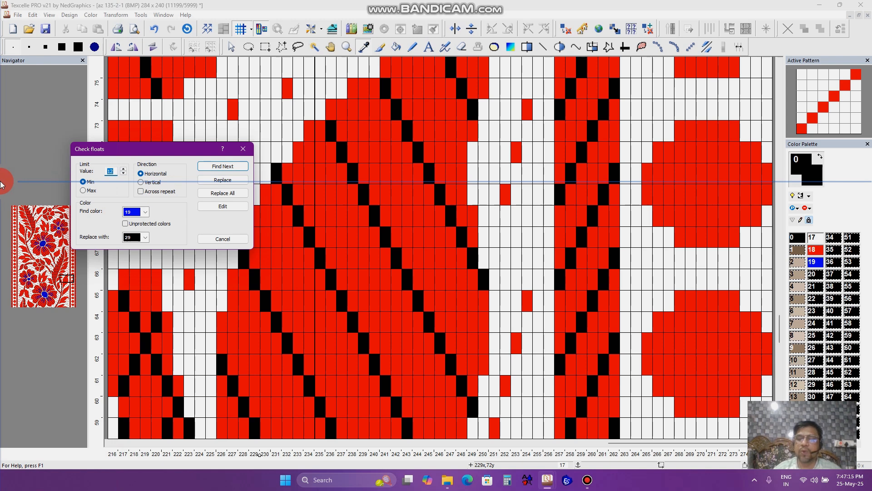
text(8)
click(132, 212)
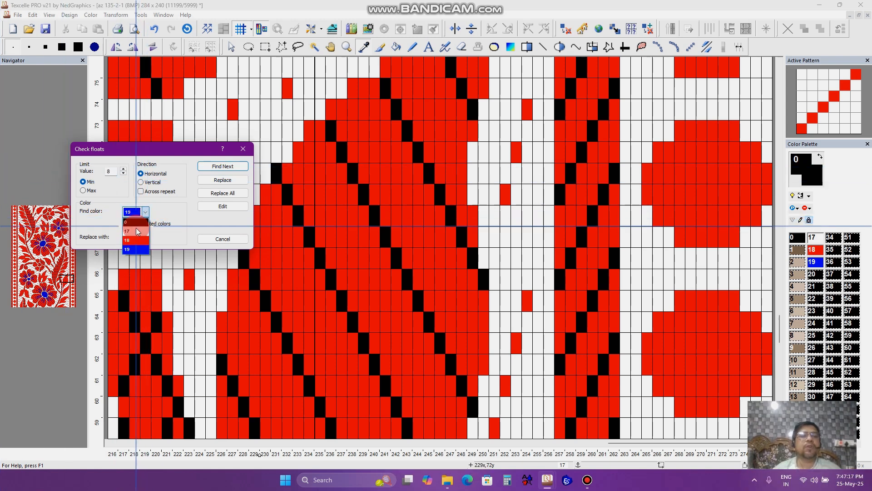
click(138, 241)
click(223, 166)
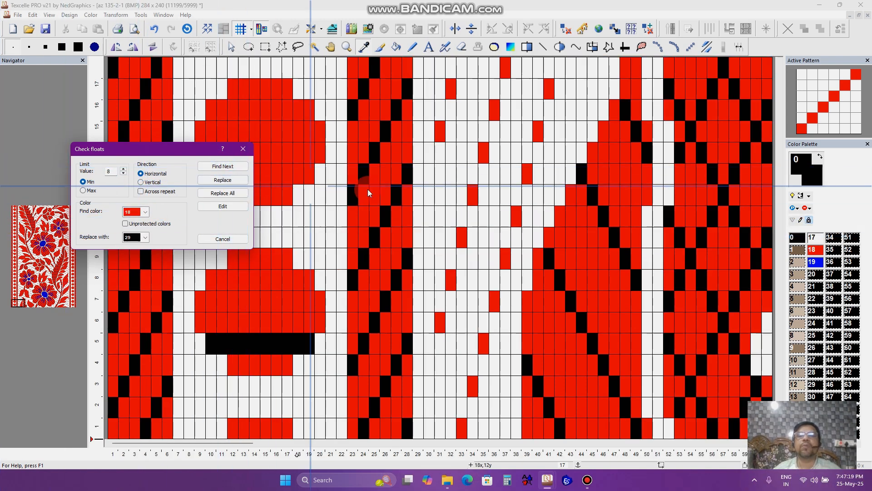
click(243, 150)
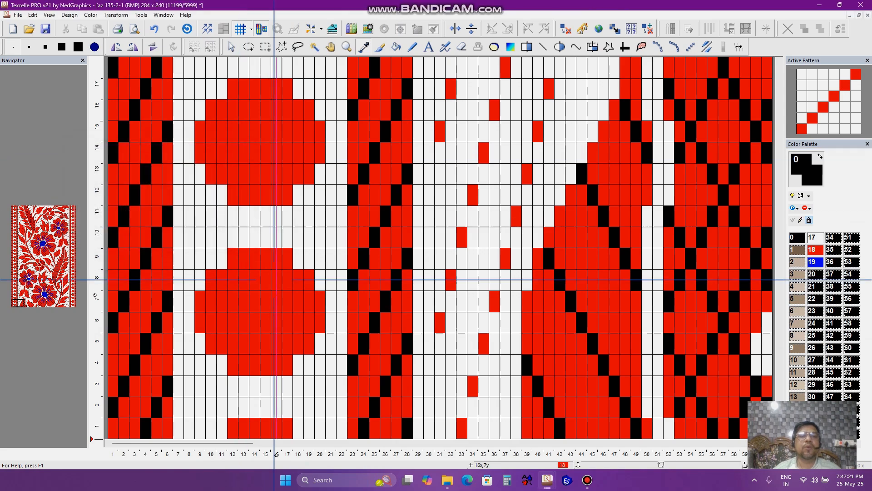
ctrl+scroll(380, 263, down, 5)
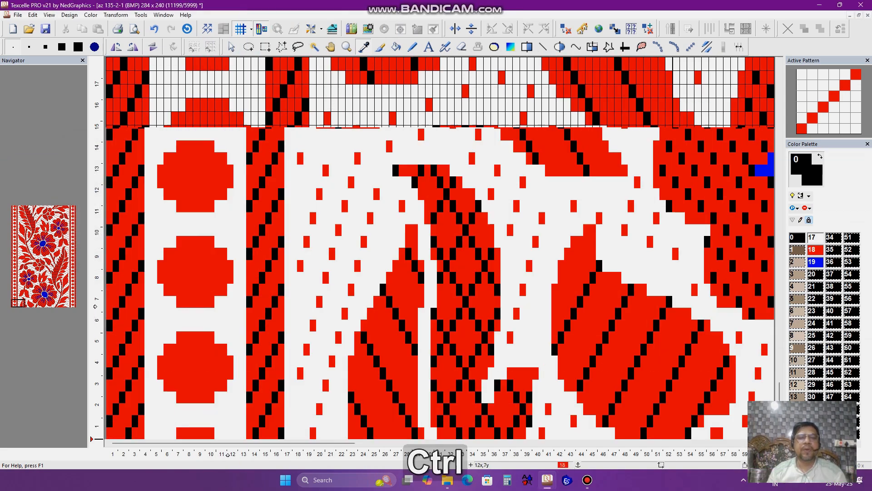
ctrl+scroll(399, 257, down, 2)
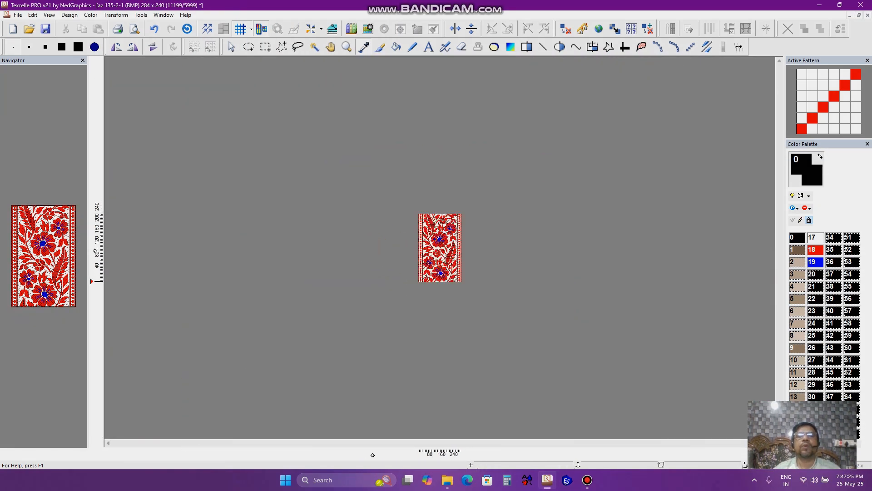
ctrl+scroll(400, 258, up, 6)
click(588, 481)
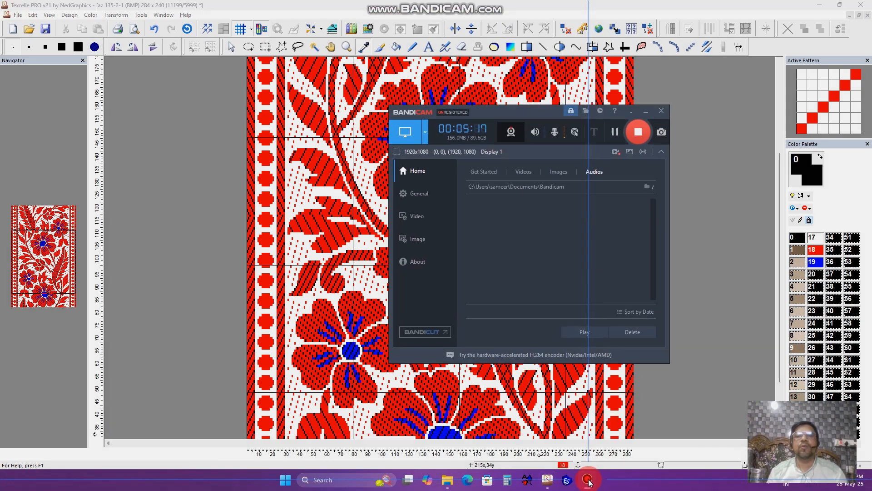
click(588, 480)
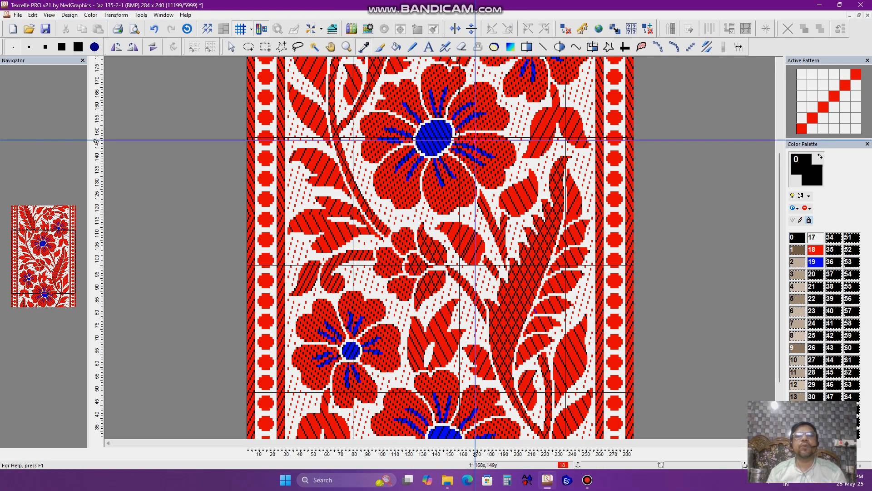
ctrl+scroll(516, 165, down, 2)
ctrl+scroll(516, 166, up, 4)
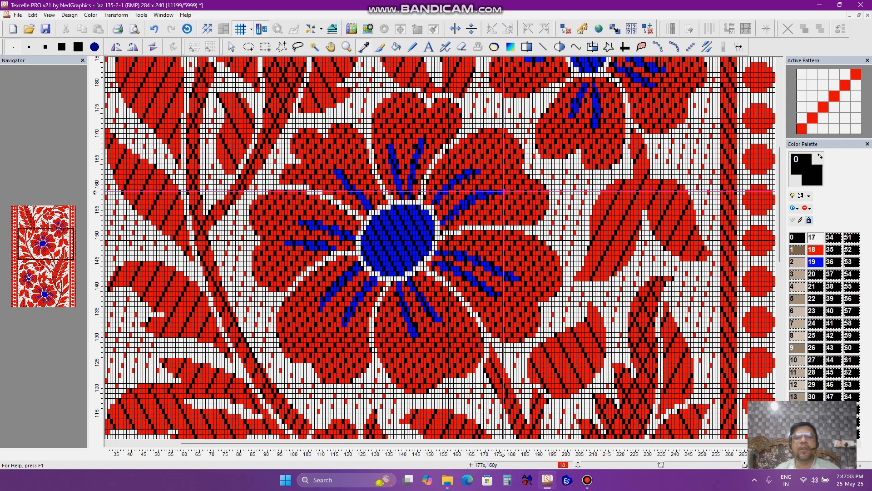
ctrl+scroll(558, 222, down, 2)
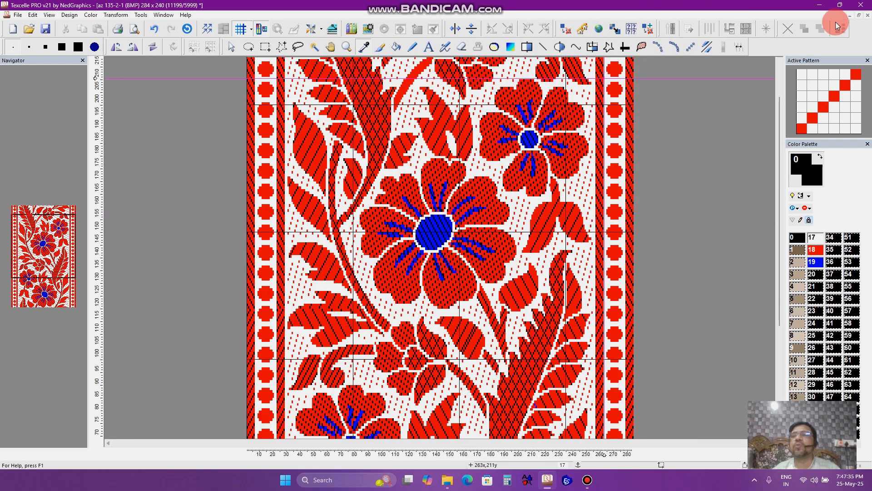
- Minimize the design and browse to the softwer folder on Local Disk (D:) in File Explorer
click(819, 5)
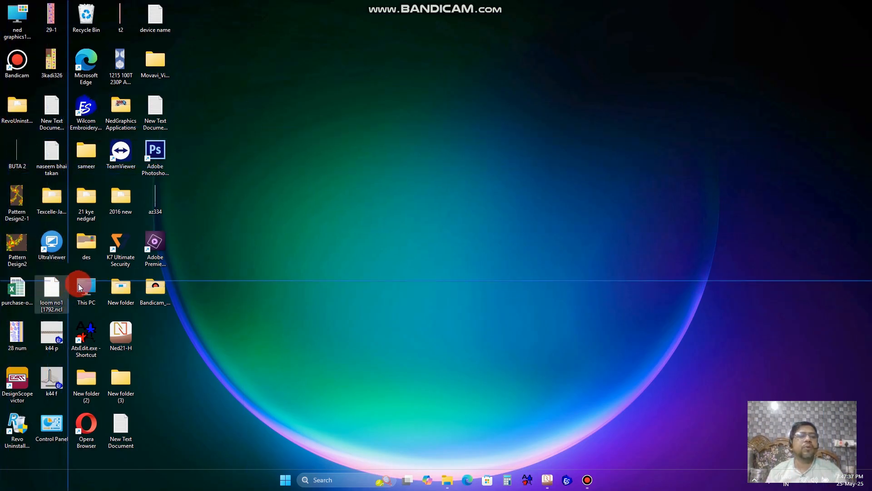
double_click(87, 288)
double_click(226, 100)
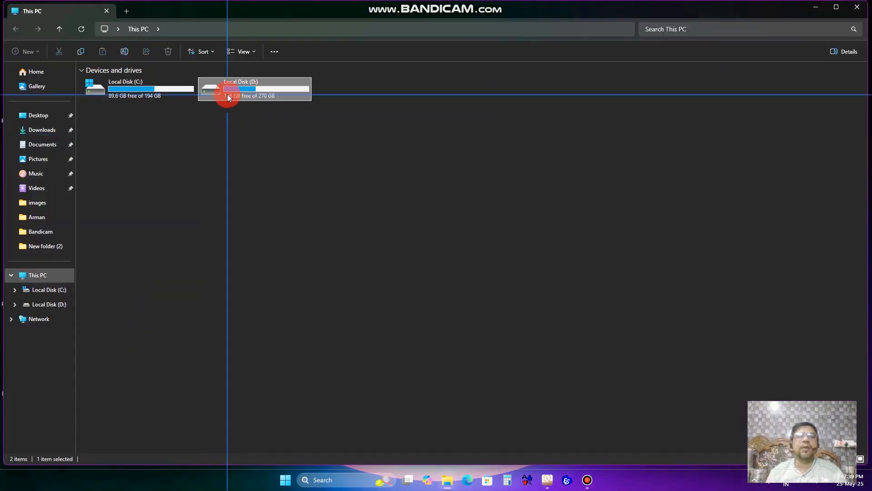
scroll(382, 316, down, 4)
double_click(302, 274)
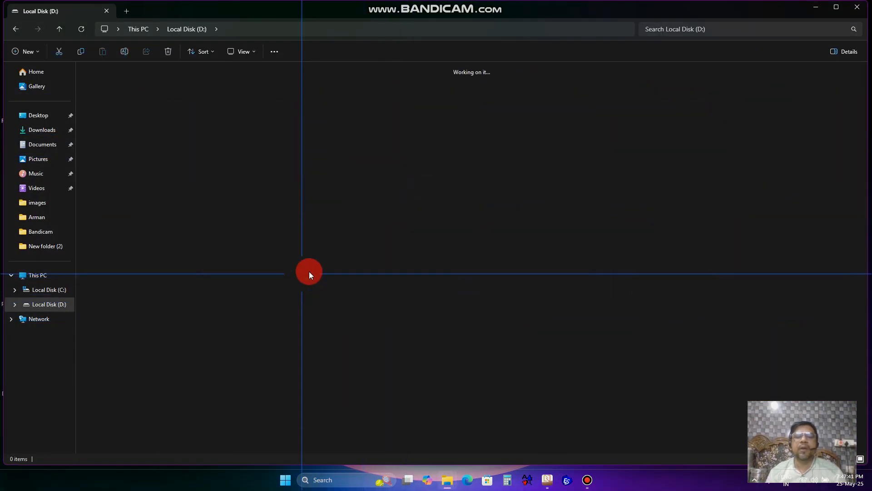
key(p)
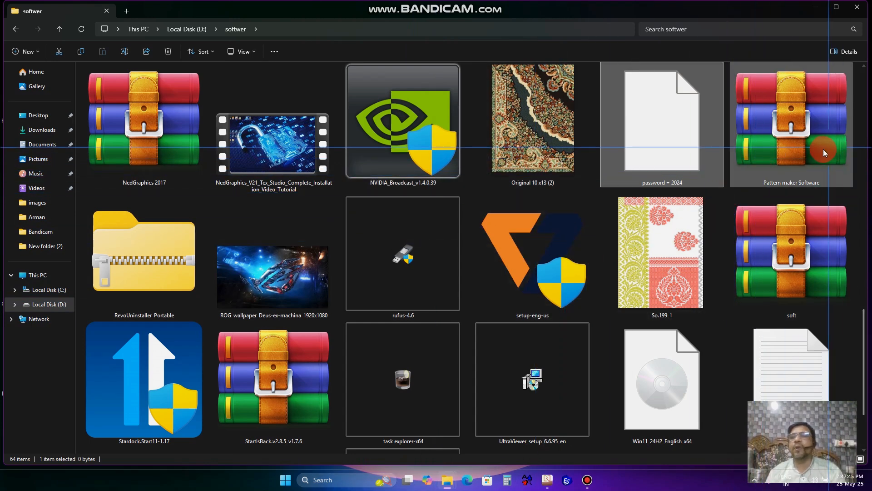
- Open and inspect the Pattern maker Software archive, then close it and File Explorer
click(780, 162)
double_click(785, 154)
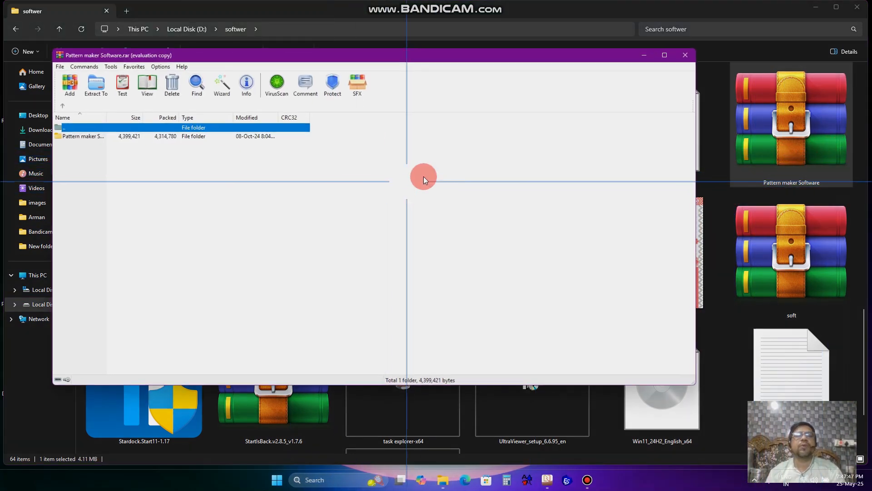
click(94, 137)
double_click(94, 137)
click(440, 184)
click(685, 54)
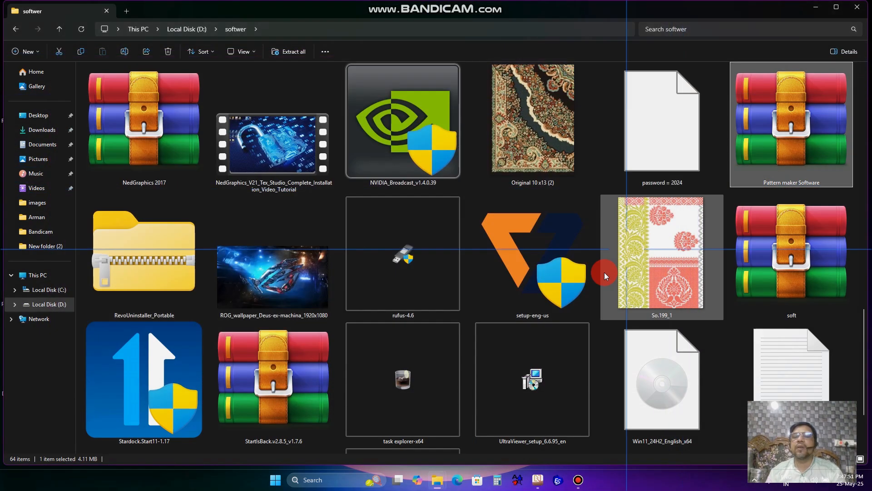
click(859, 5)
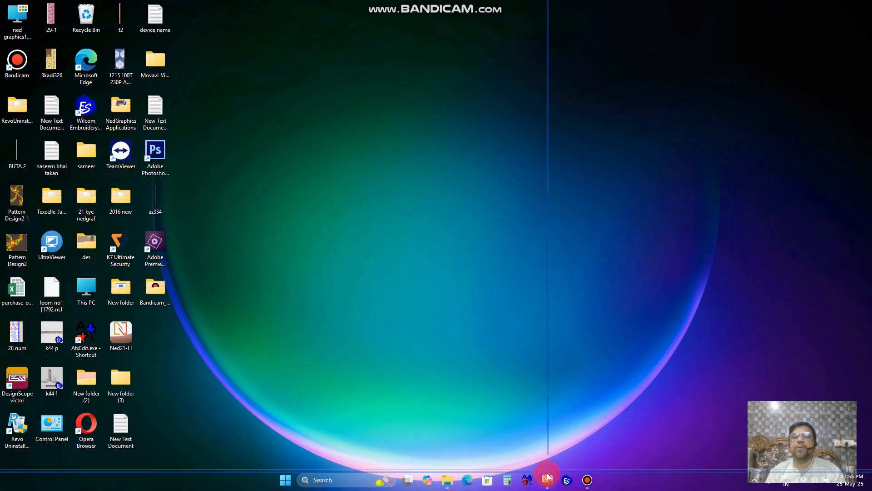
- Restore the design window and create a new blank 132 x 80 pattern design
click(548, 479)
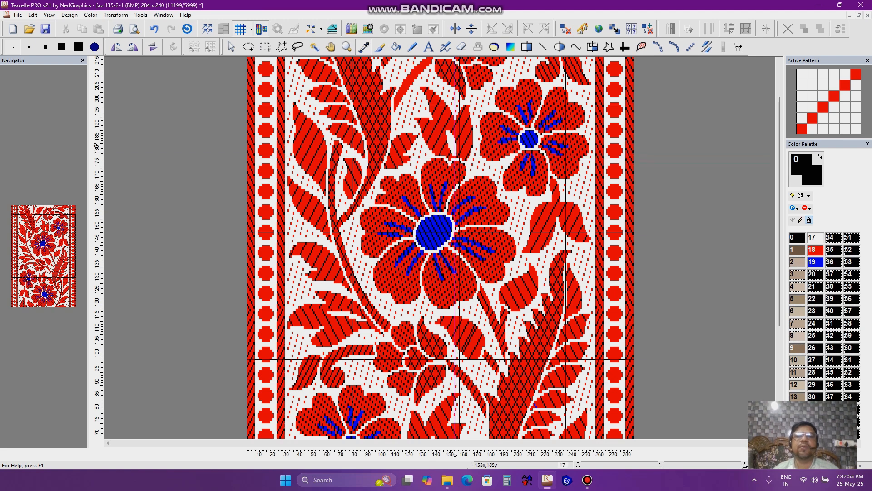
scroll(475, 206, down, 4)
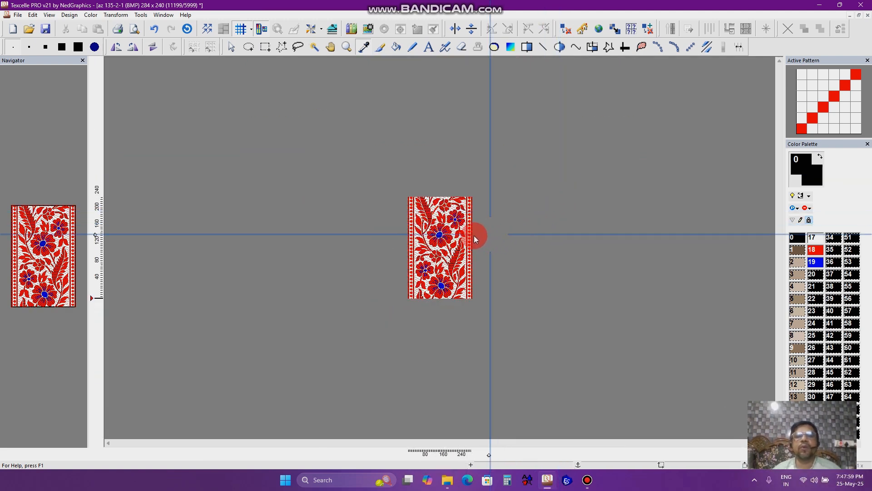
scroll(472, 236, up, 4)
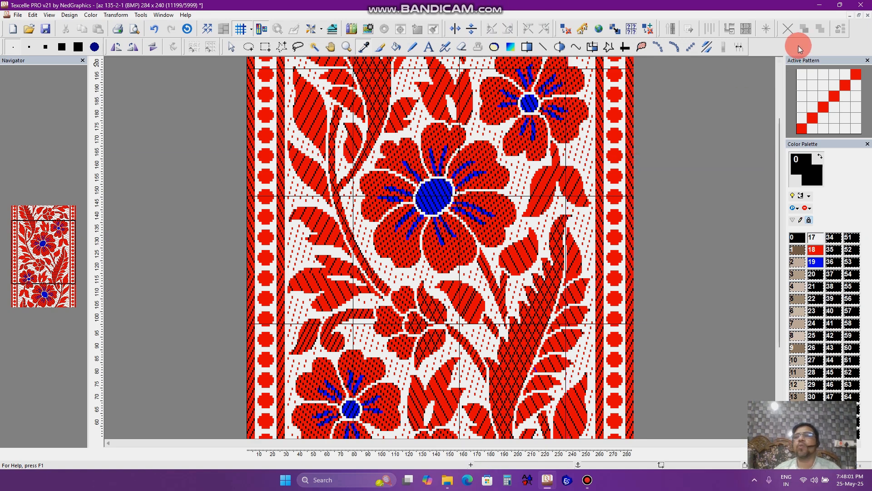
click(581, 30)
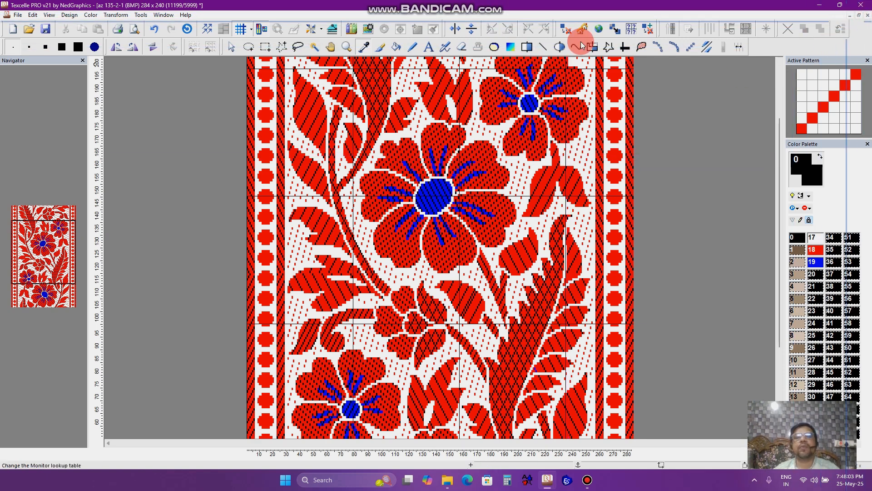
click(506, 139)
scroll(495, 190, down, 2)
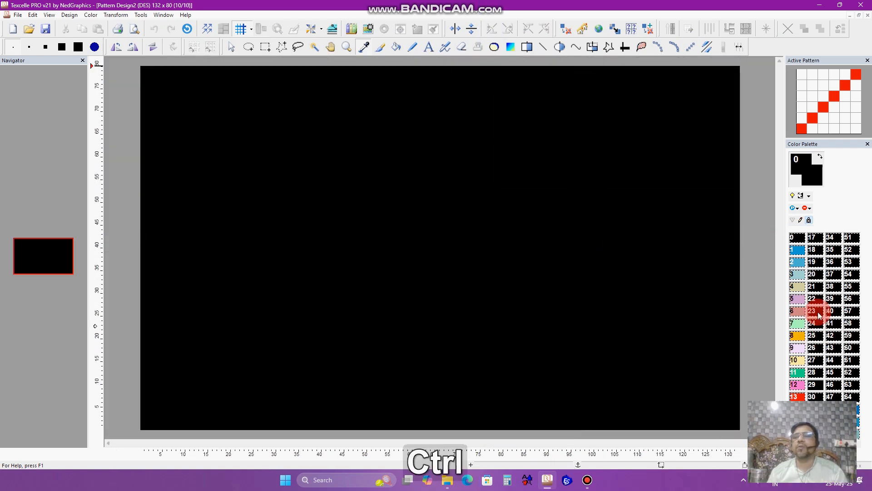
- Try filling the canvas with color 2 using the active twill weave, then undo the fill
click(799, 262)
key(f)
click(383, 246)
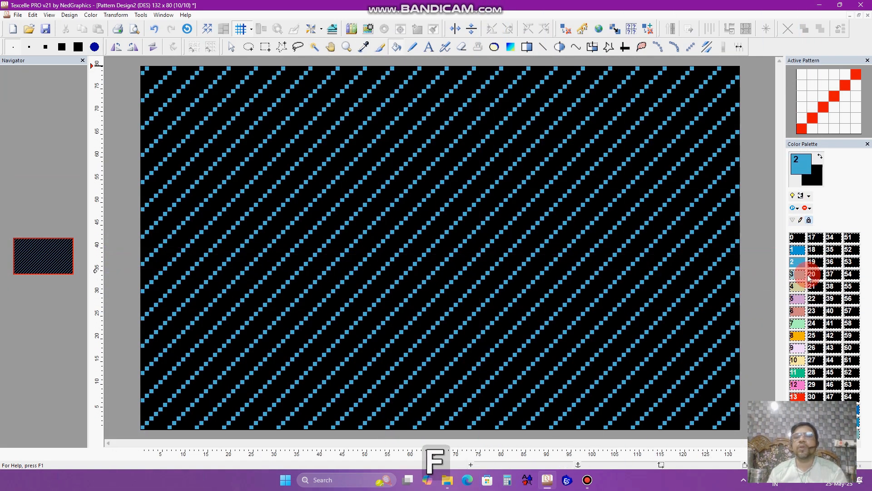
key(ctrl+z)
- Fill the whole canvas solidly with color 2
key(Tab)
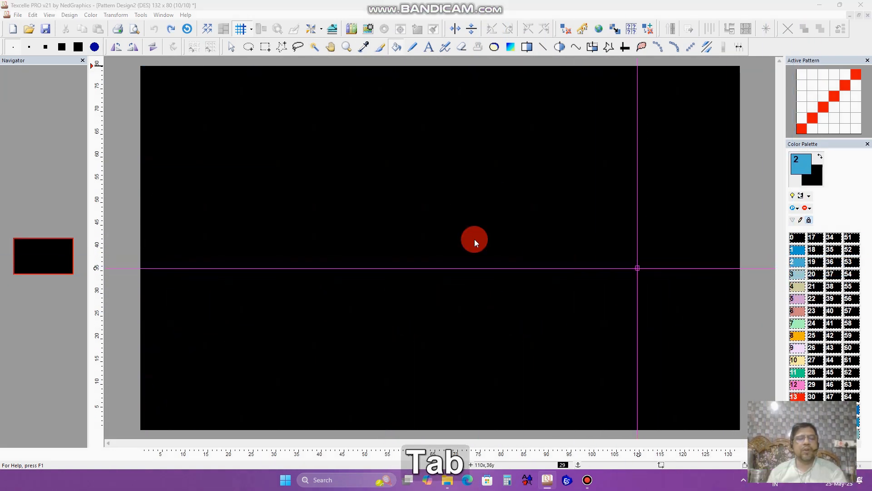
click(176, 104)
click(176, 112)
click(218, 83)
click(387, 166)
scroll(555, 227, down, 1)
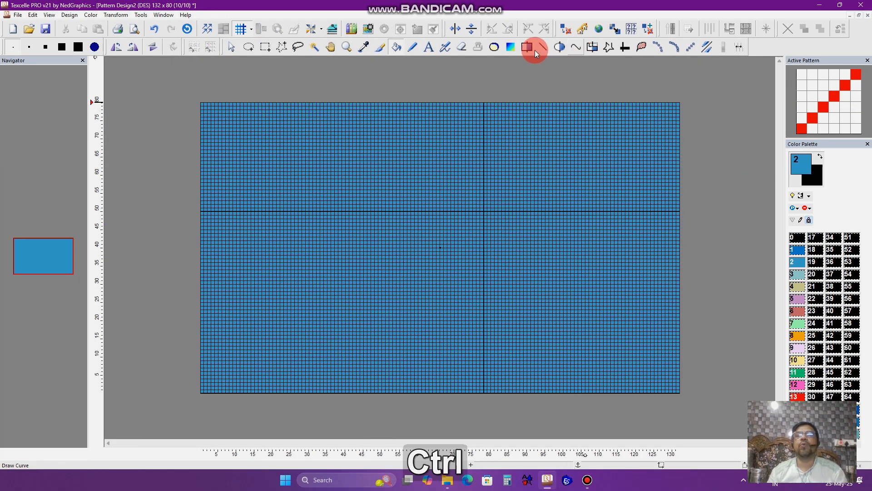
- Open the Color Gradient tool and set Style to Weave, Type to Radial and gradient weave seding1
double_click(510, 48)
click(209, 100)
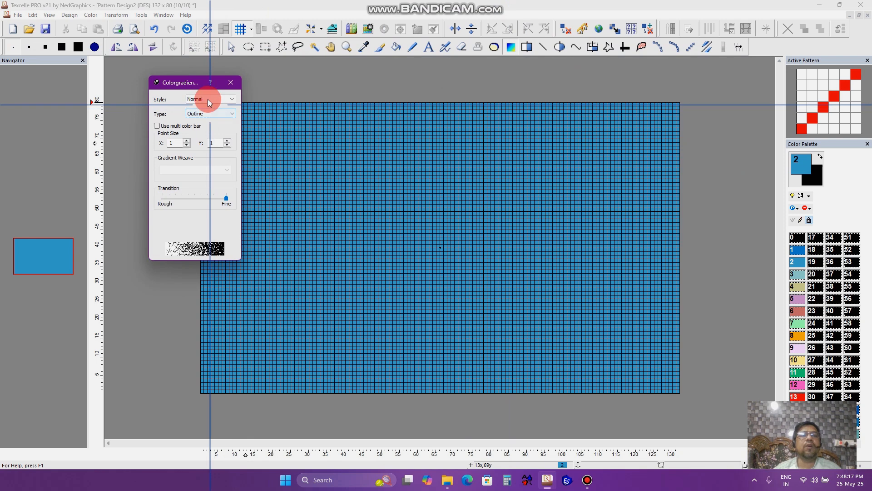
click(207, 113)
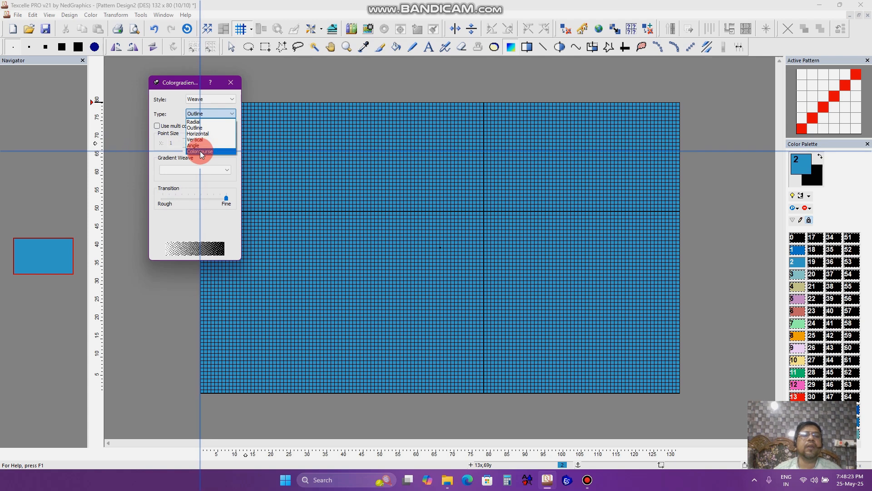
click(195, 170)
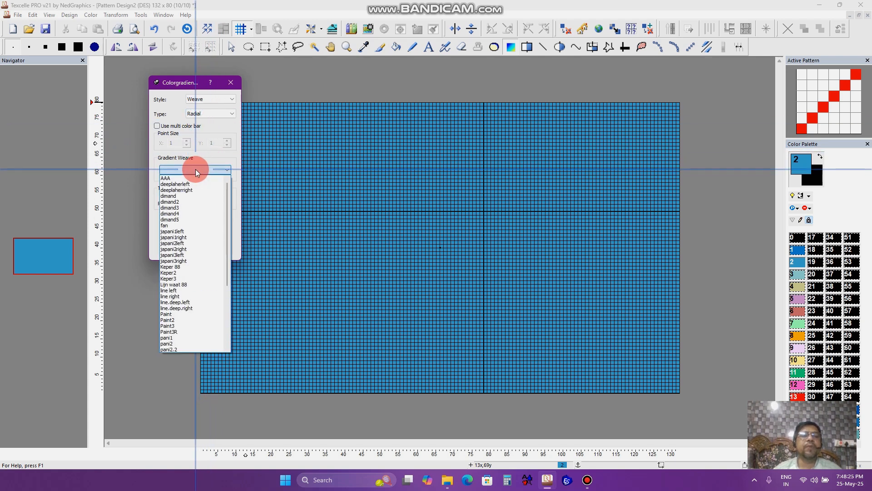
scroll(177, 319, down, 2)
scroll(177, 327, down, 4)
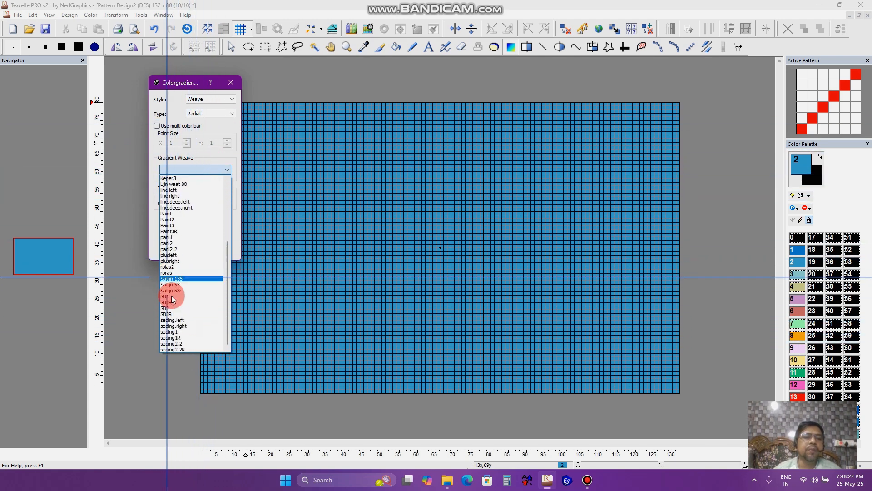
click(178, 331)
- Apply the seding1 gradient to the canvas, then undo it
click(669, 377)
scroll(607, 359, down, 2)
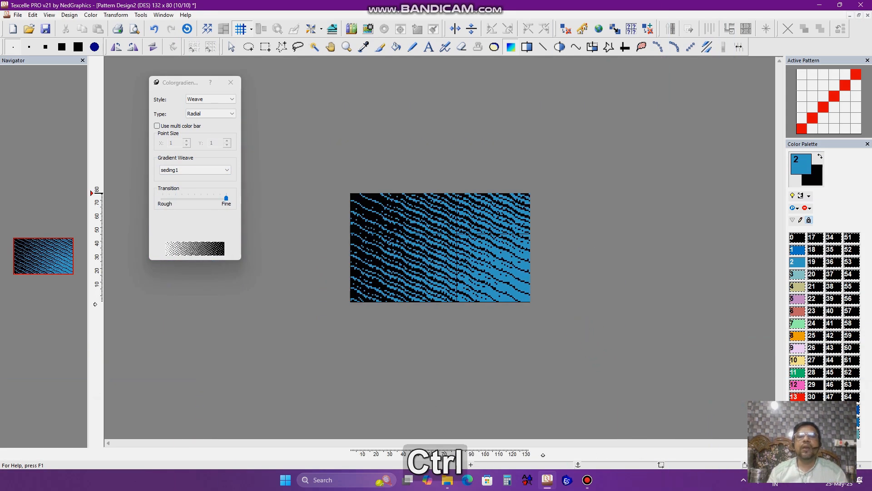
scroll(288, 340, up, 1)
key(ctrl+z)
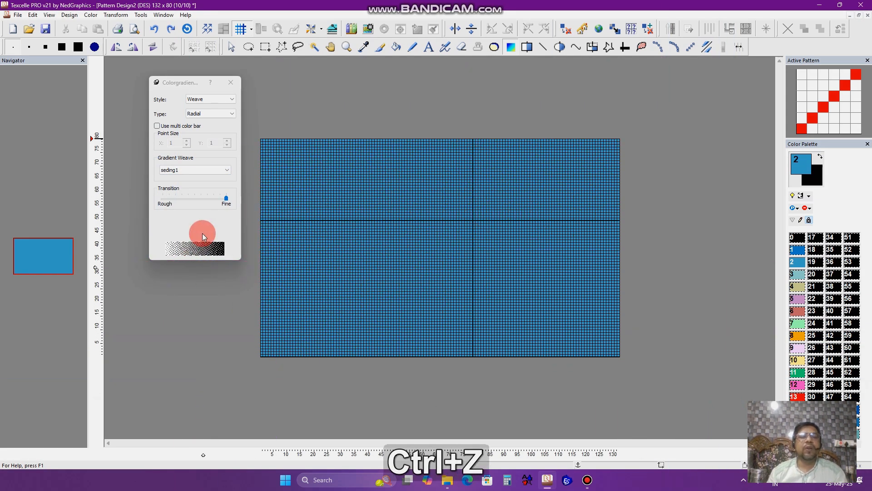
- Apply a gradient with the seding1R weave to the canvas, then undo it
click(189, 169)
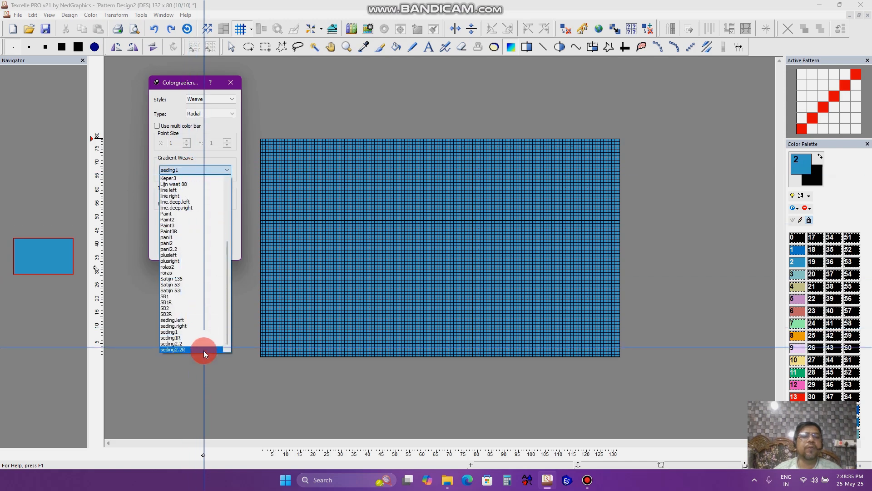
click(177, 339)
click(301, 335)
ctrl+scroll(456, 282, down, 2)
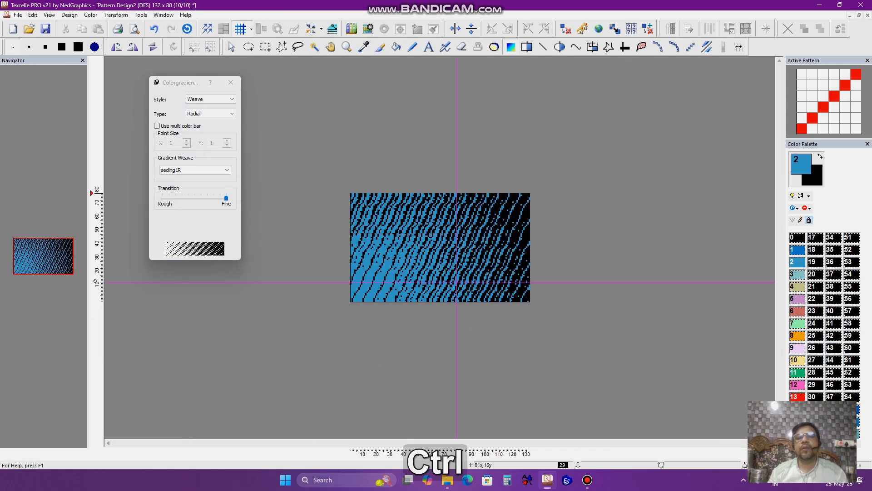
ctrl+scroll(410, 207, up, 1)
key(ctrl+z)
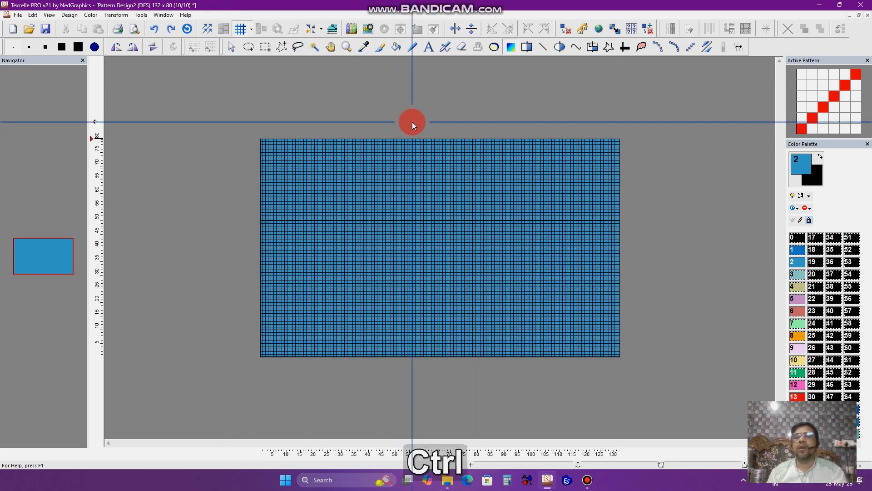
- Switch to the rose design buta 6 and view it at different zoom levels
key(ctrl+Tab)
key(ctrl+Tab)
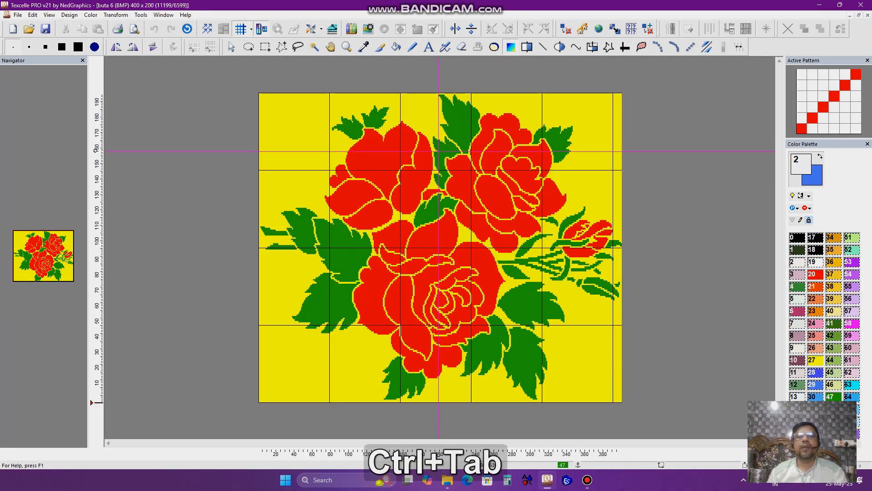
scroll(484, 326, up, 1)
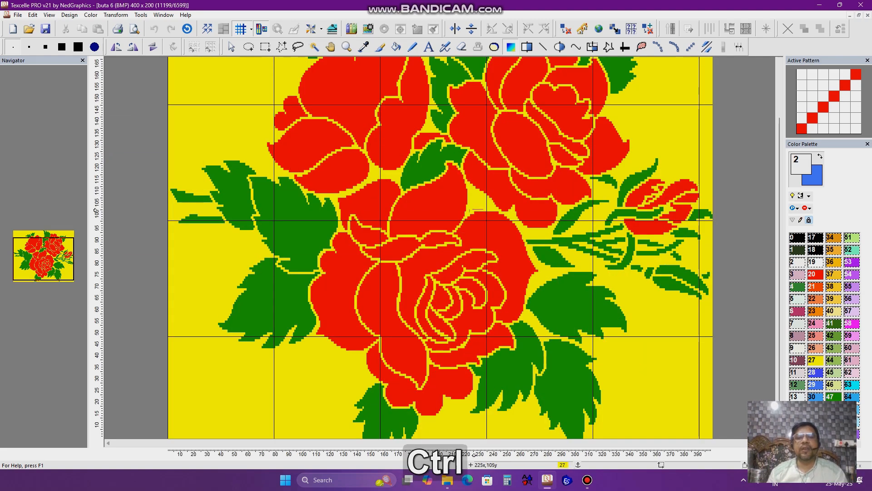
scroll(437, 220, down, 2)
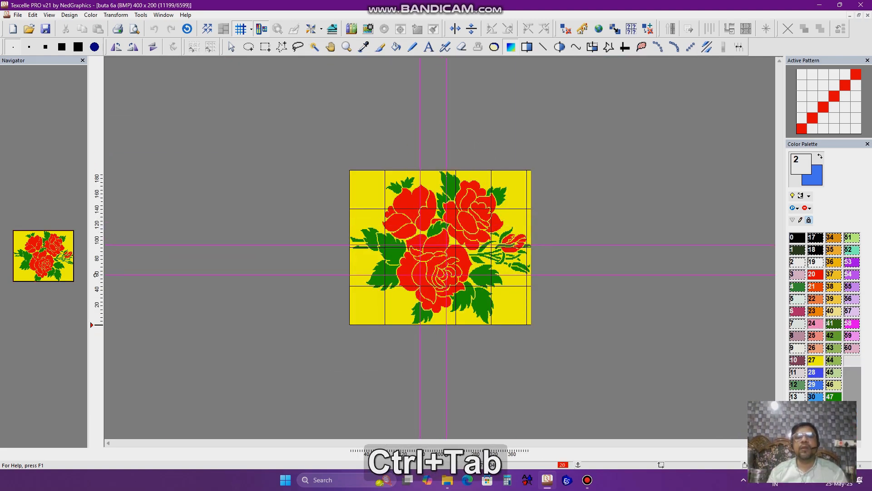
- Switch to the buta 6a design and inspect its weave-filled flowers and leaves at different zoom levels
key(ctrl+Tab)
scroll(416, 302, up, 3)
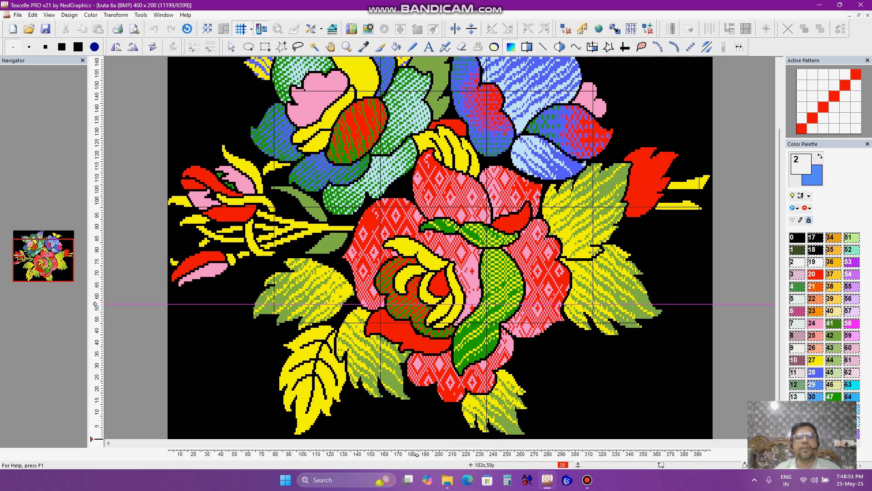
scroll(416, 302, up, 5)
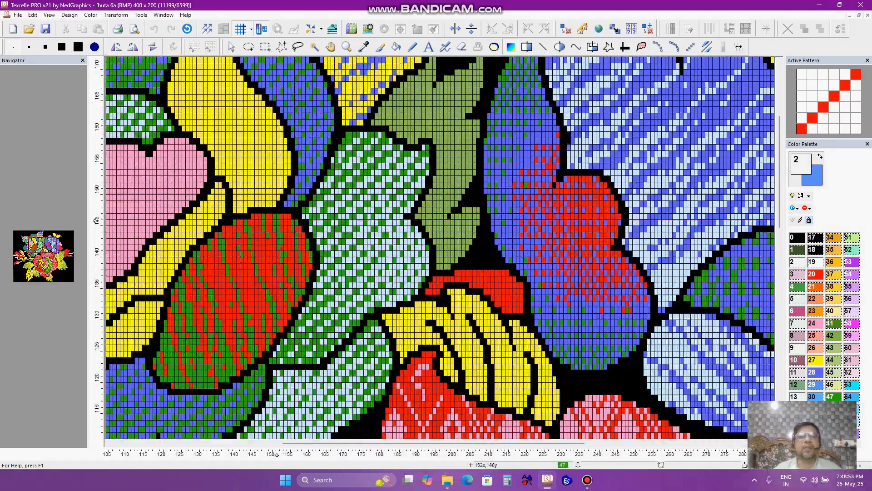
scroll(276, 221, down, 2)
scroll(436, 175, down, 2)
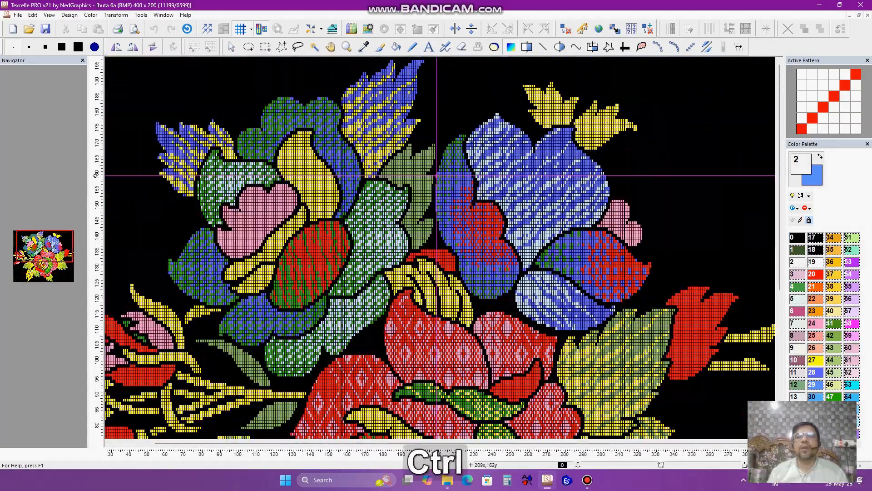
scroll(233, 151, down, 3)
scroll(298, 207, up, 1)
scroll(314, 227, down, 1)
scroll(363, 275, up, 1)
scroll(384, 290, down, 2)
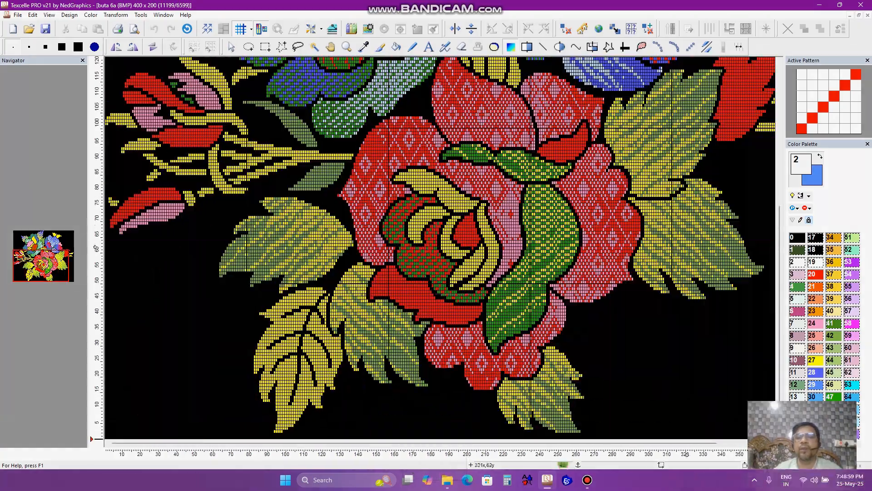
scroll(686, 251, up, 2)
scroll(695, 253, up, 3)
scroll(608, 212, up, 3)
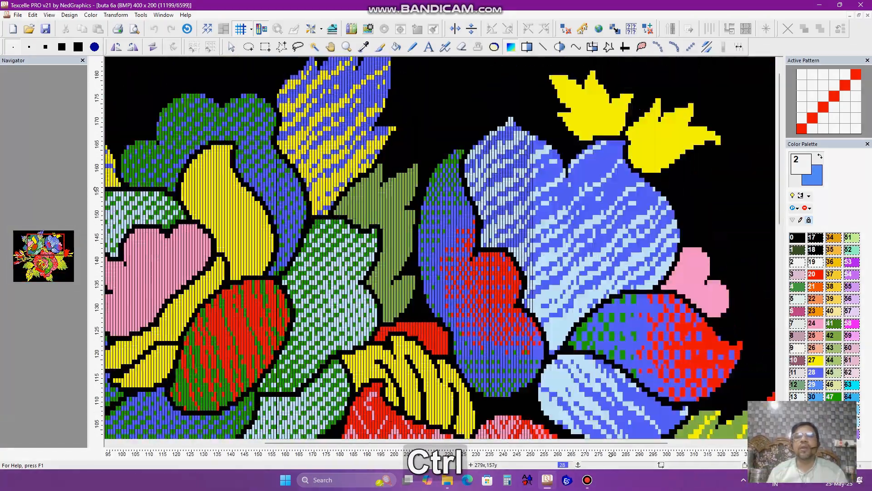
scroll(608, 213, down, 3)
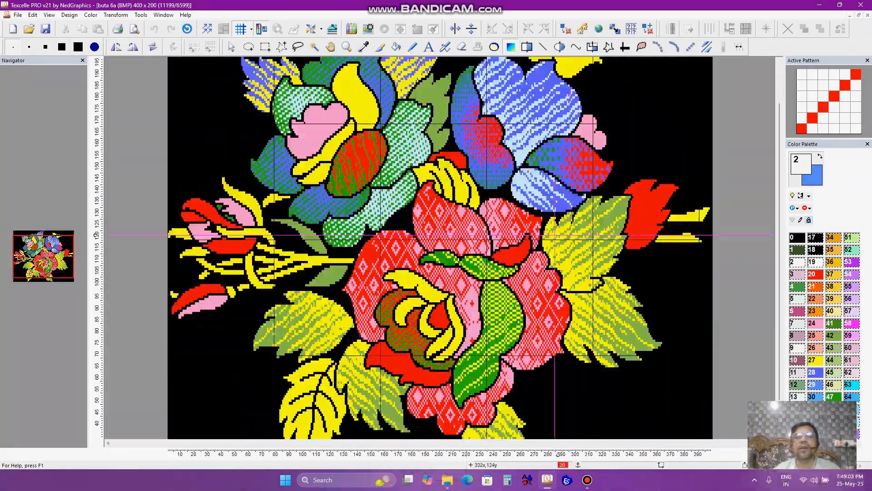
scroll(463, 197, up, 2)
scroll(464, 197, down, 4)
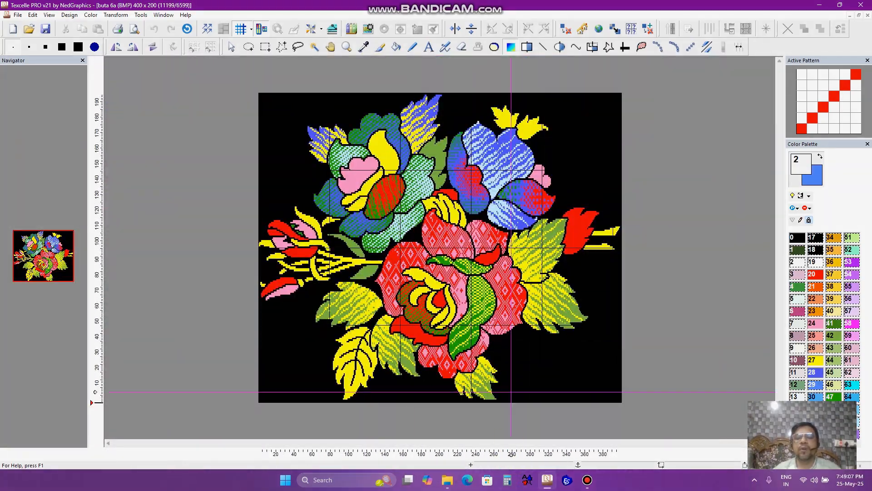
scroll(455, 225, up, 2)
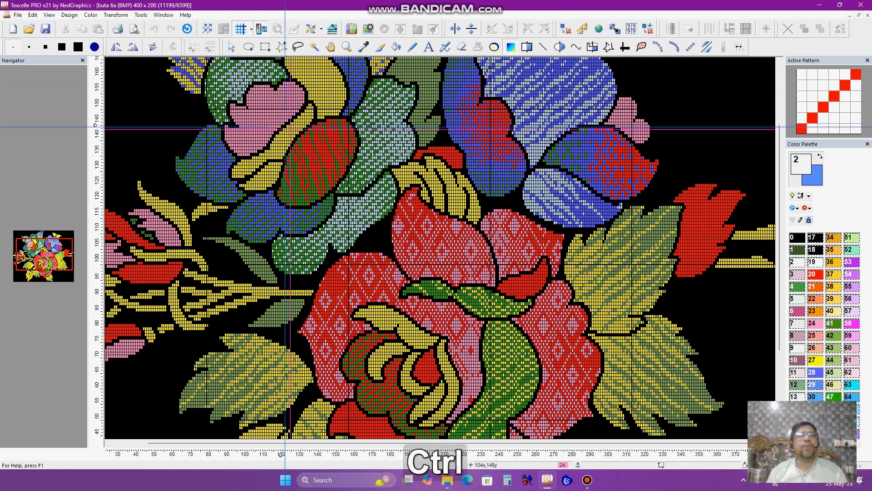
ctrl+scroll(560, 155, down, 2)
ctrl+scroll(466, 227, up, 4)
ctrl+scroll(465, 227, down, 3)
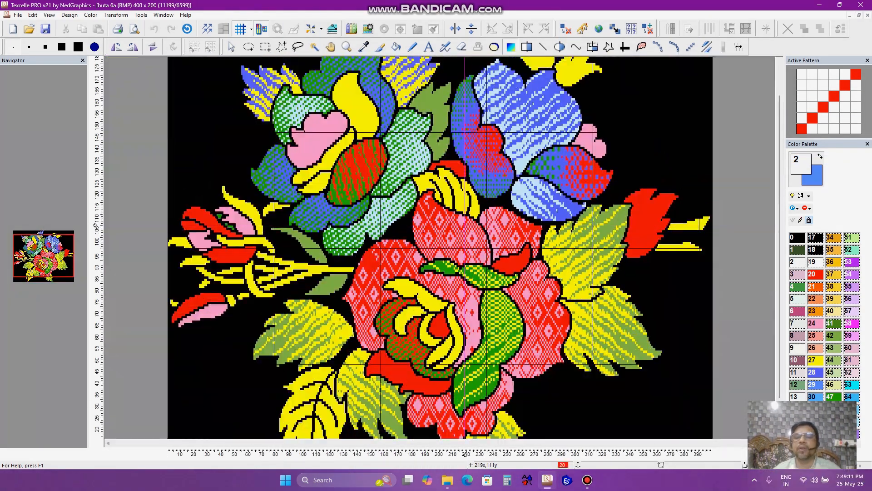
- Create another new blank 132 x 80 pattern design
click(14, 35)
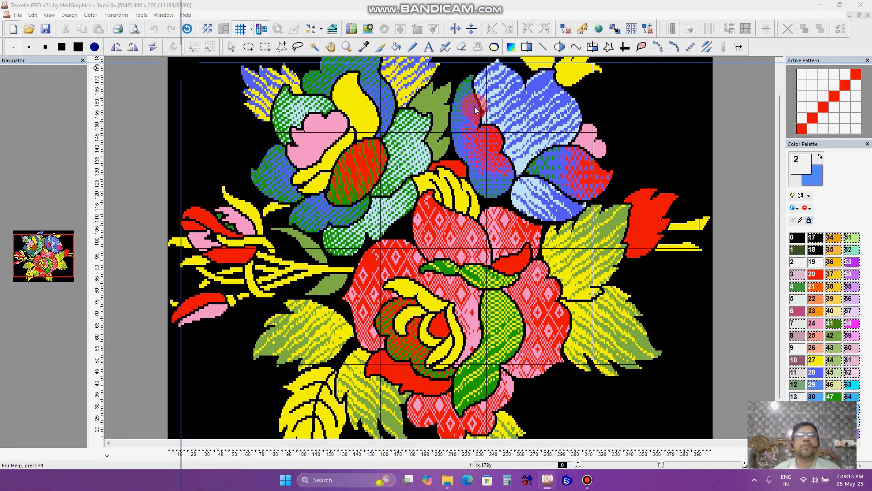
click(511, 137)
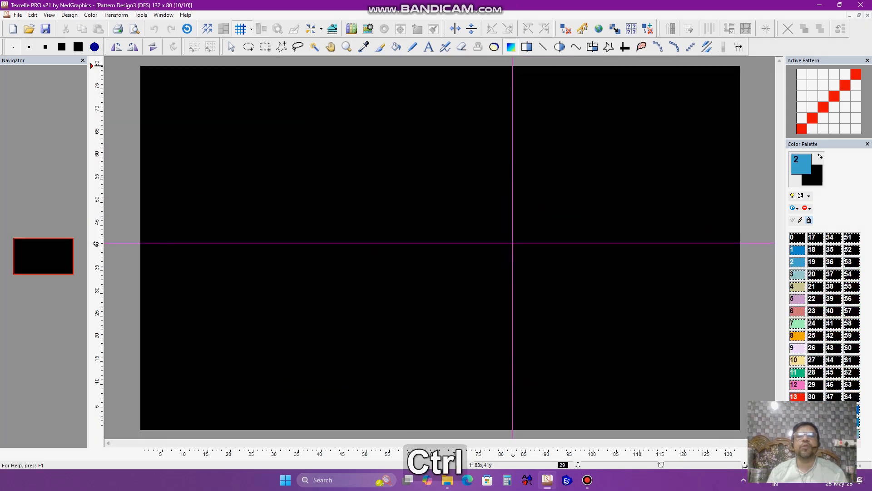
ctrl+scroll(440, 248, down, 2)
- Fill the new canvas solidly with color 2
click(793, 266)
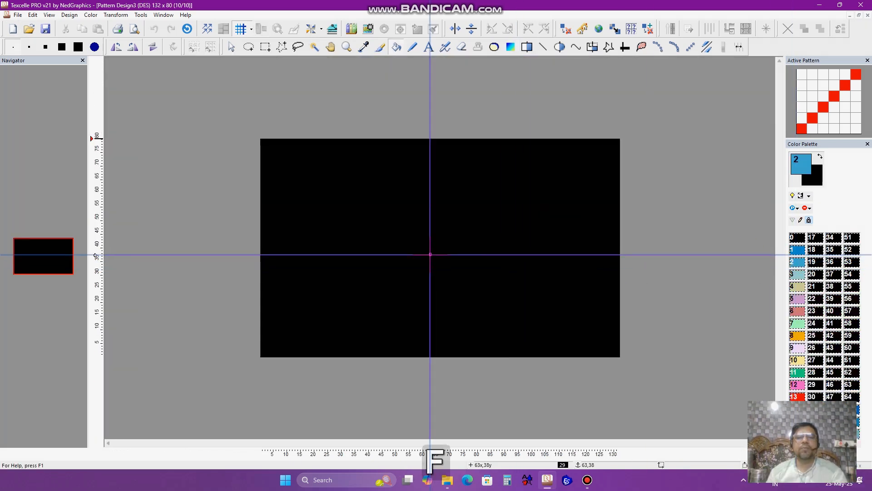
click(429, 253)
ctrl+scroll(428, 253, up, 2)
click(339, 50)
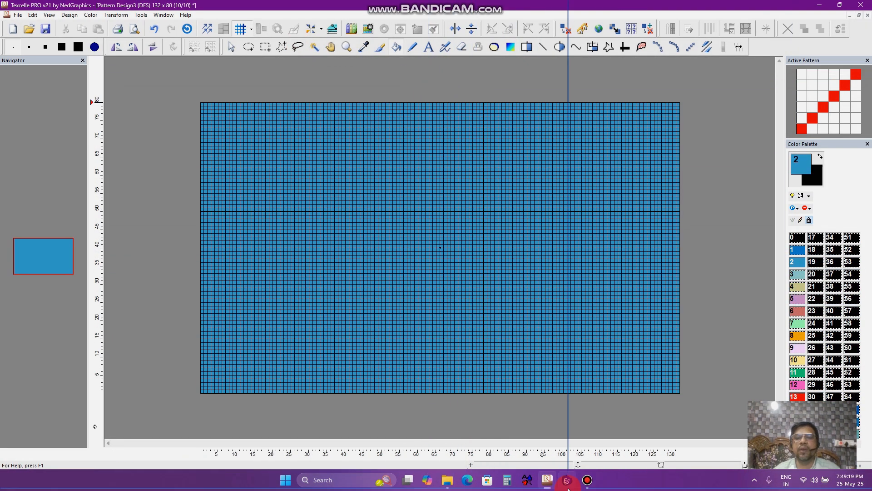
click(588, 480)
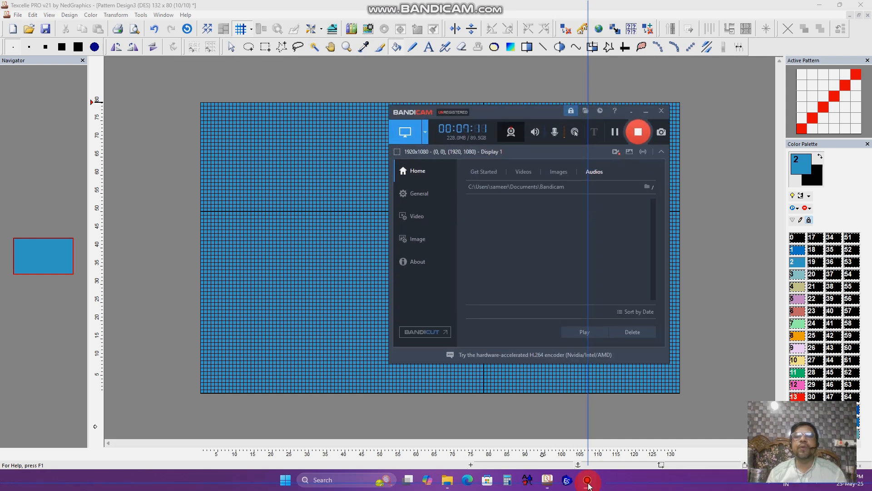
click(588, 480)
click(381, 50)
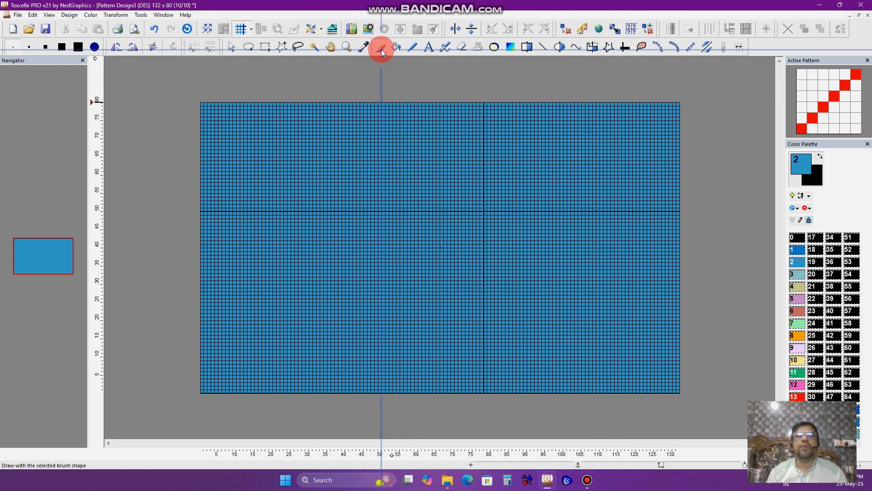
- Open the brush properties, choose color 13 and the h19.24 flower brush, and stamp a red flower near the canvas centre
double_click(381, 51)
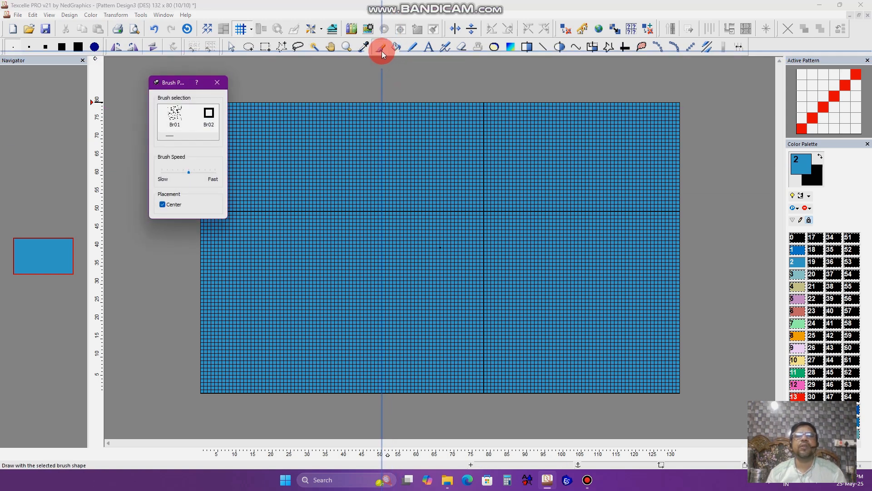
drag(181, 85, 157, 78)
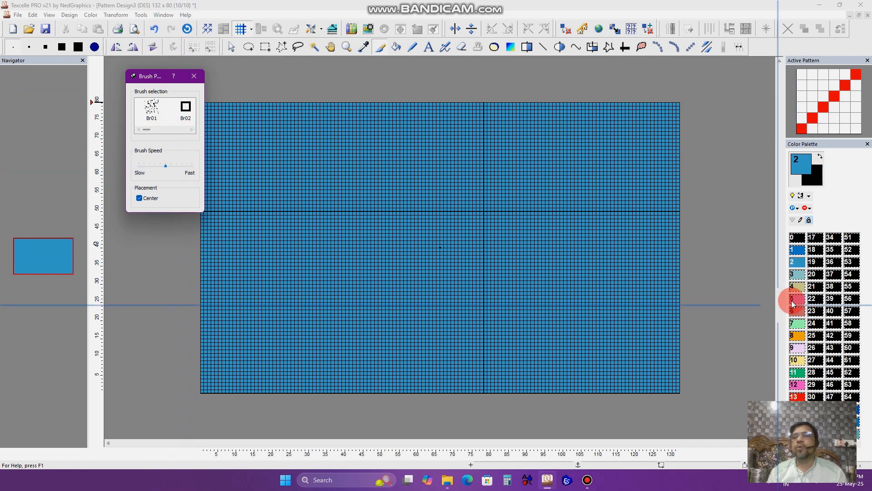
click(797, 372)
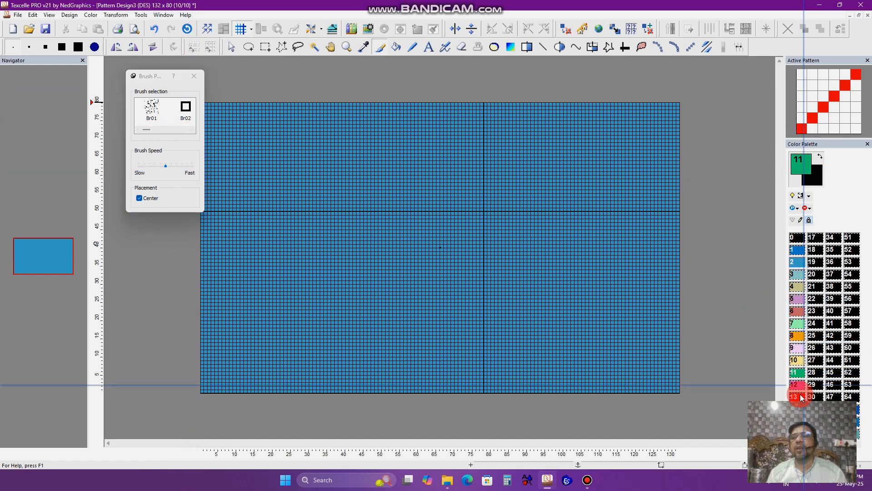
click(800, 397)
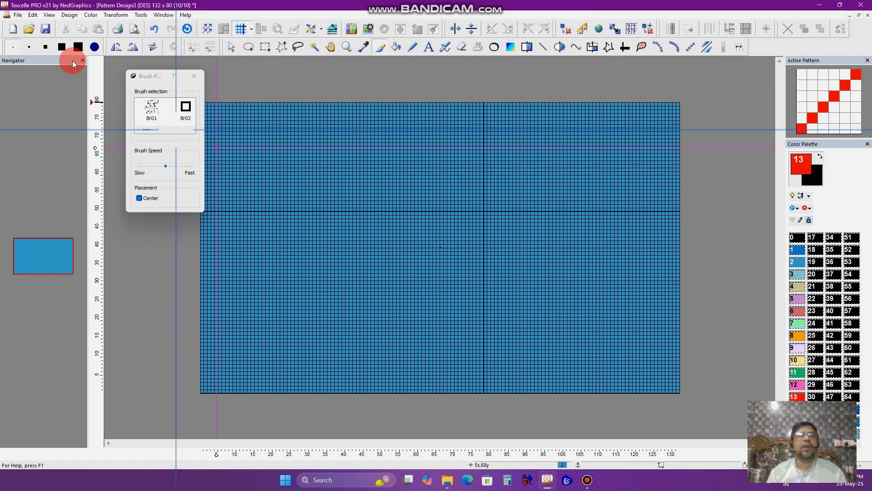
drag(149, 130, 192, 132)
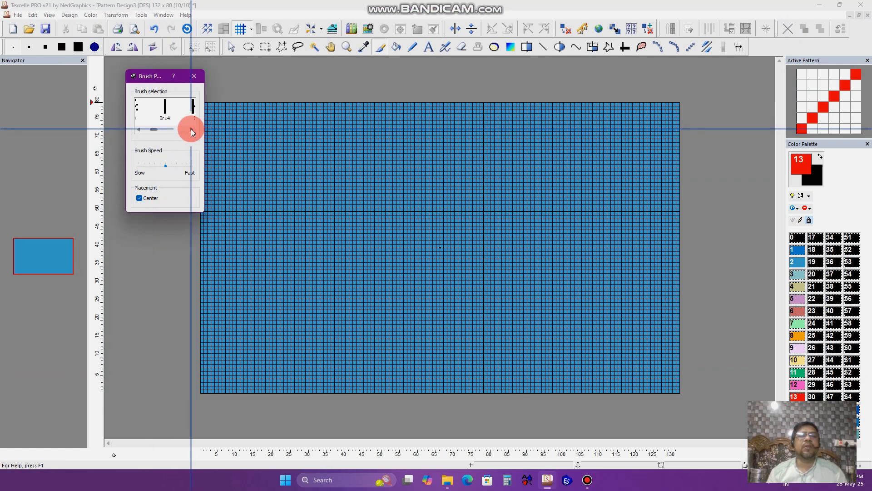
drag(191, 130, 190, 129)
click(138, 129)
click(139, 129)
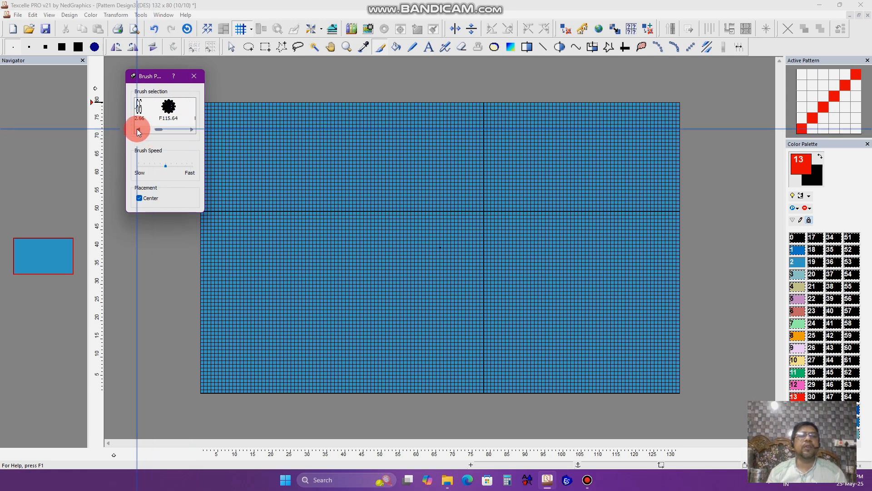
click(138, 129)
drag(193, 129, 193, 130)
click(138, 130)
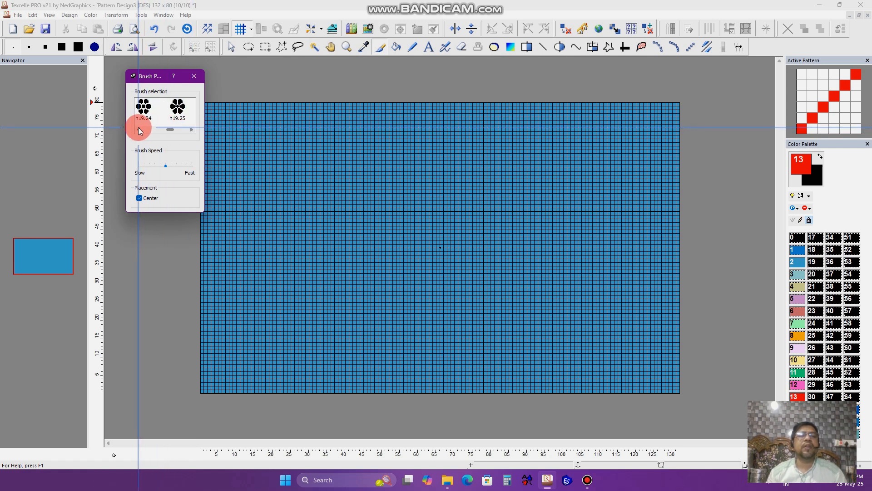
click(177, 107)
click(181, 111)
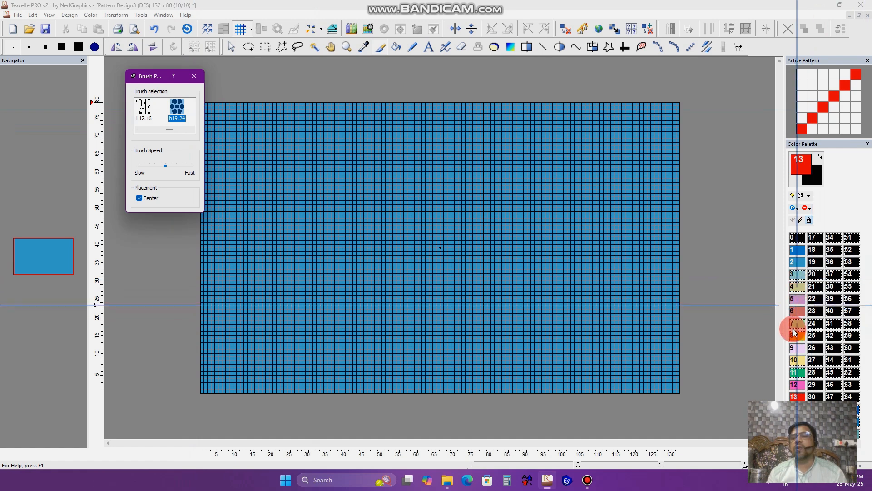
click(474, 283)
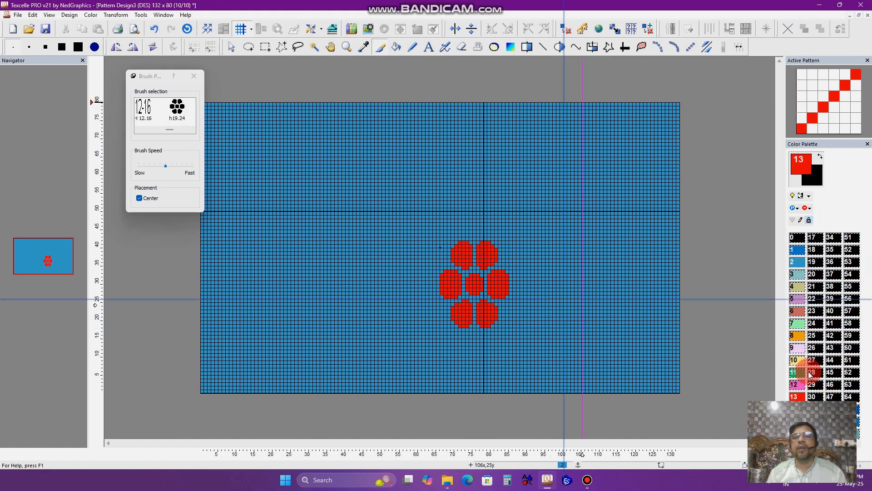
- Stamp a pink flower at the right with color 12, then stamp another pink flower at upper left using the h19.25 brush
click(796, 385)
click(540, 234)
click(146, 130)
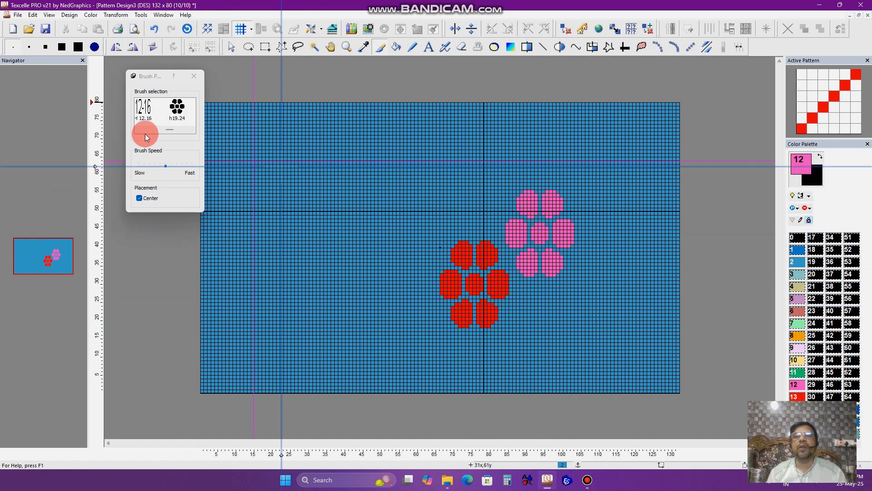
click(191, 131)
click(192, 129)
click(192, 130)
click(159, 108)
click(442, 231)
key(ctrl+z)
click(340, 209)
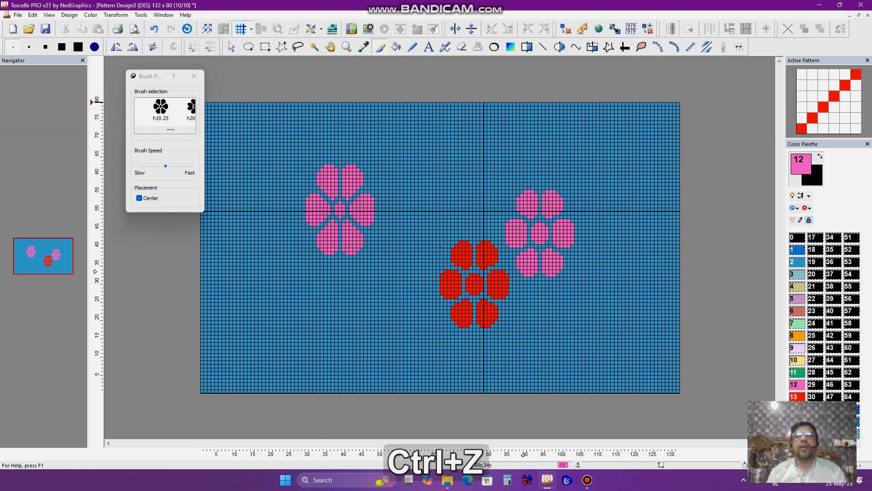
- Switch to color 8 and stamp an orange flower below the upper-left pink flower
click(809, 337)
click(413, 145)
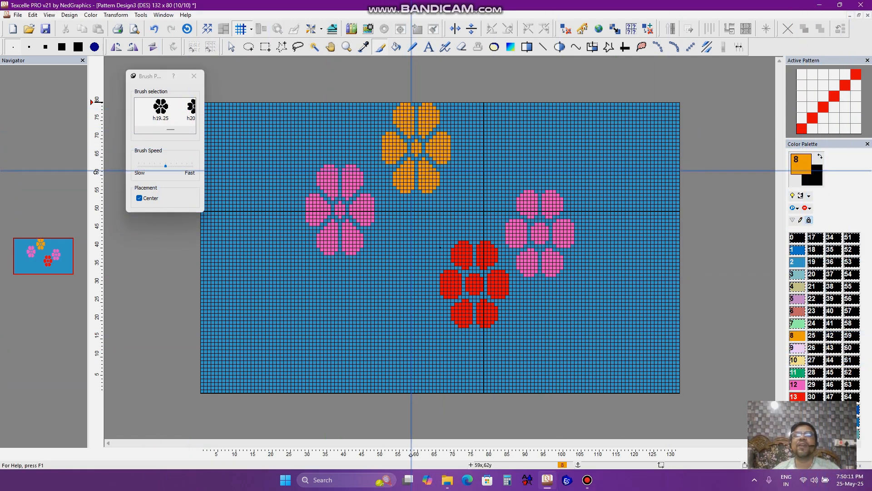
key(ctrl+z)
click(366, 296)
- Select the h21.25 flower brush and stamp orange flowers at the top centre and lower right
click(166, 128)
click(194, 129)
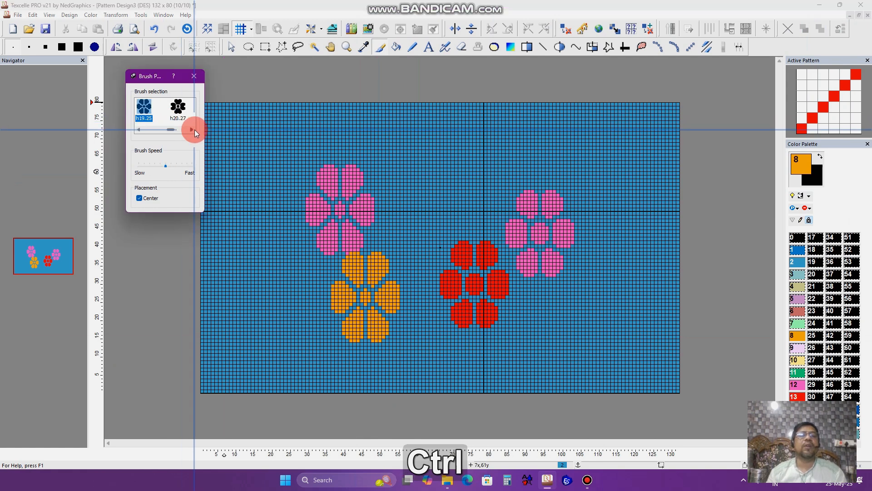
click(161, 107)
click(274, 227)
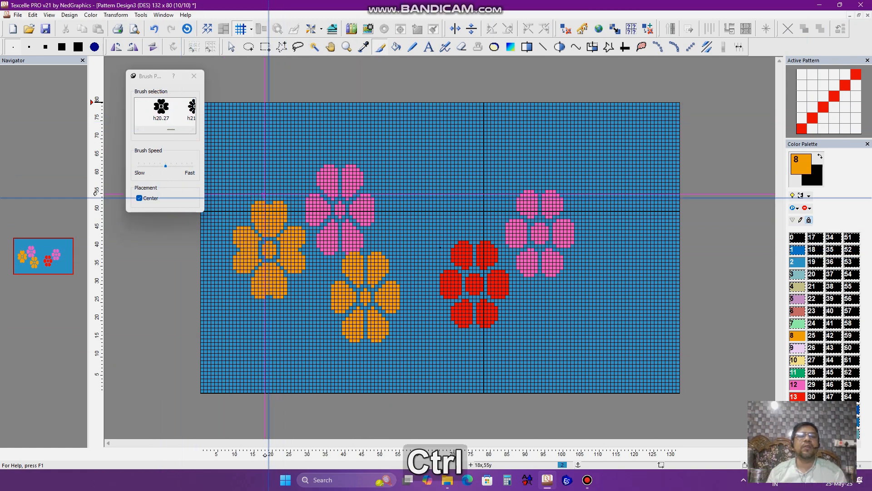
key(ctrl+z)
click(192, 130)
click(179, 108)
click(469, 186)
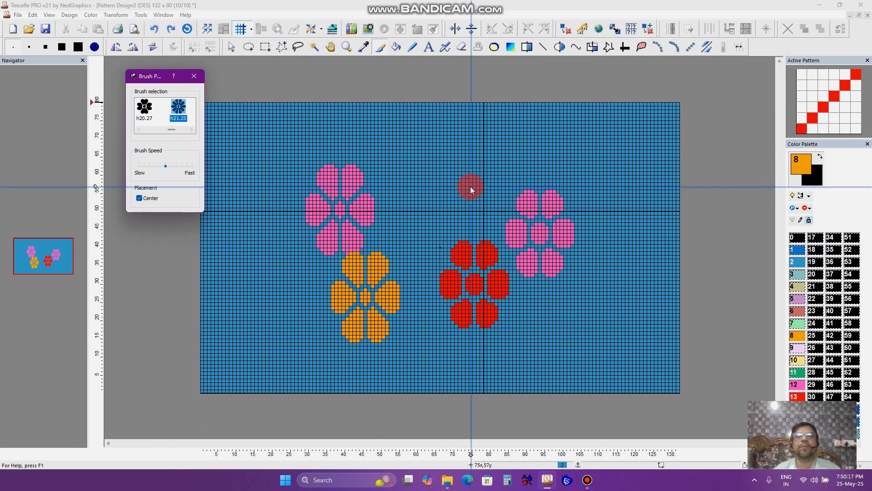
click(589, 320)
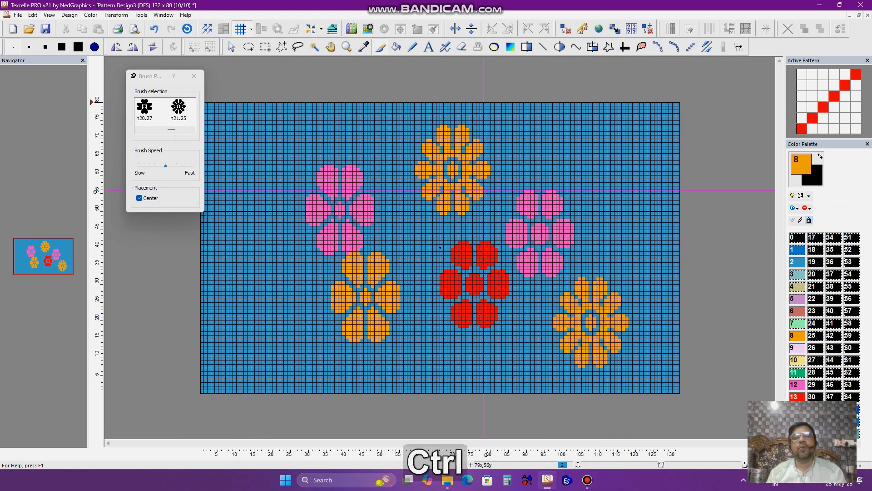
- Try stamping orange flowers on the left side with the h21.27 brush
scroll(233, 132, down, 2)
click(193, 131)
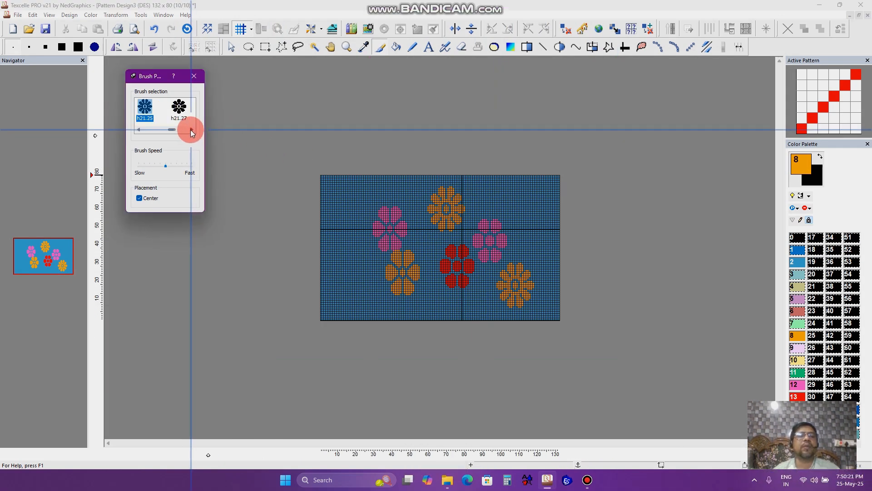
click(151, 108)
click(345, 274)
scroll(440, 248, up, 2)
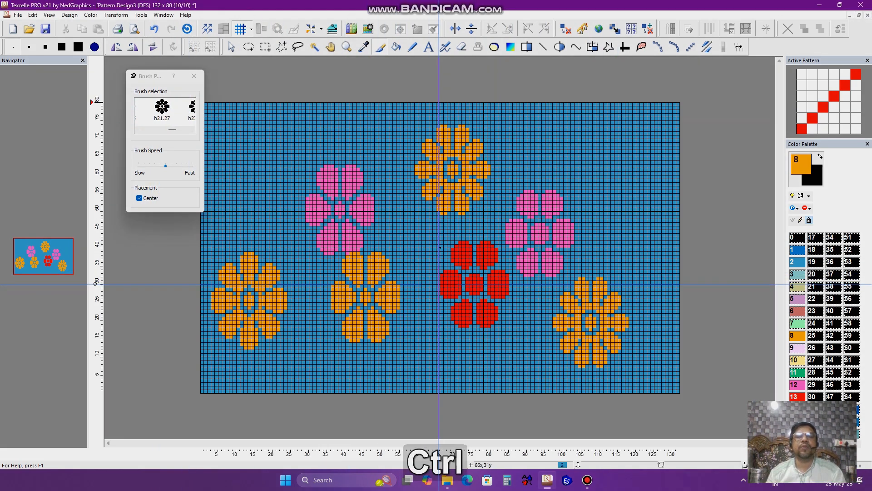
key(ctrl+z)
click(279, 195)
key(ctrl+z)
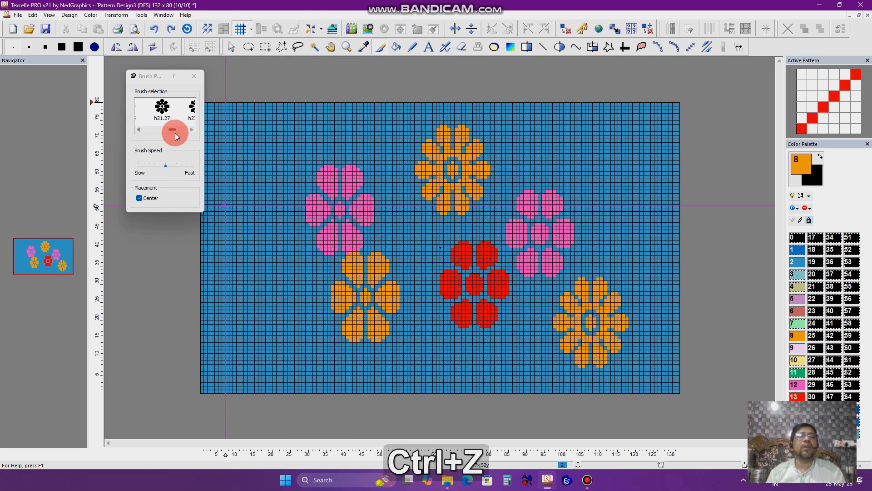
- Select the h27.35 brush and stamp large orange flowers at the upper left and bottom centre
click(191, 130)
click(166, 108)
click(273, 195)
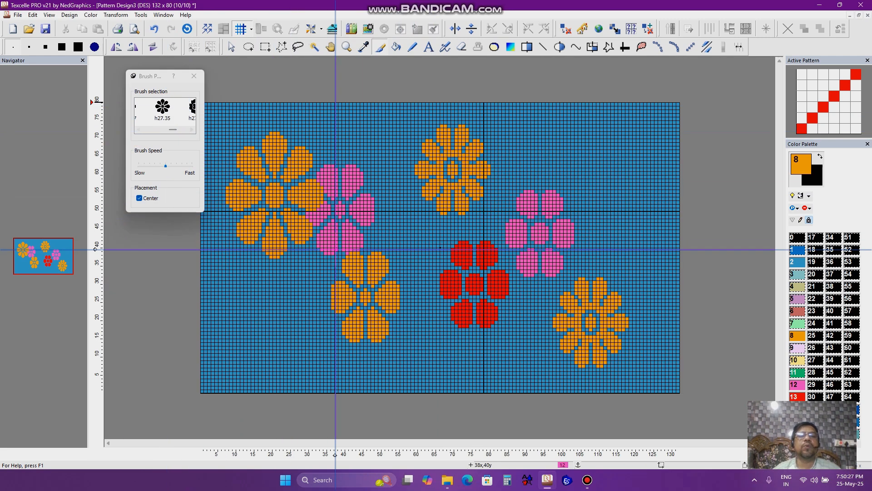
click(420, 368)
key(ctrl)
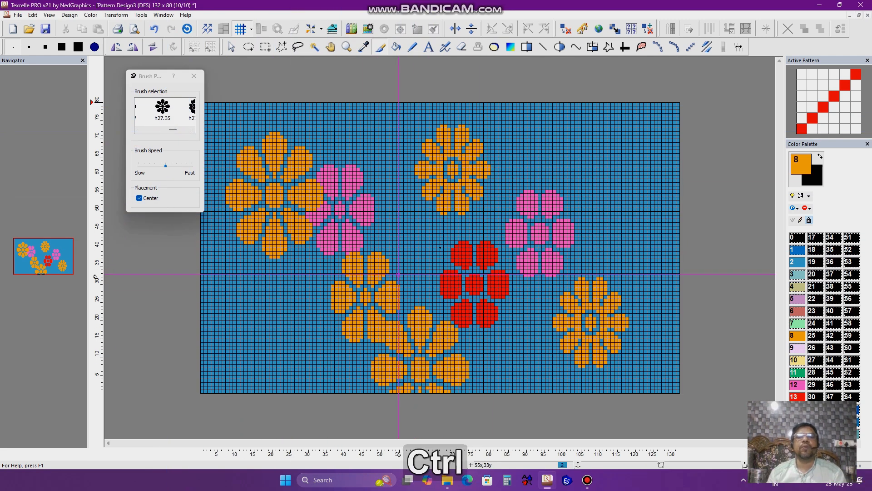
- Undo all the stamped flowers and close the brush properties
key(ctrl+z)
key(ctrl+z)
key(ctrl+z)
key(ctrl+z)
key(ctrl+z)
key(ctrl+z)
key(ctrl+z)
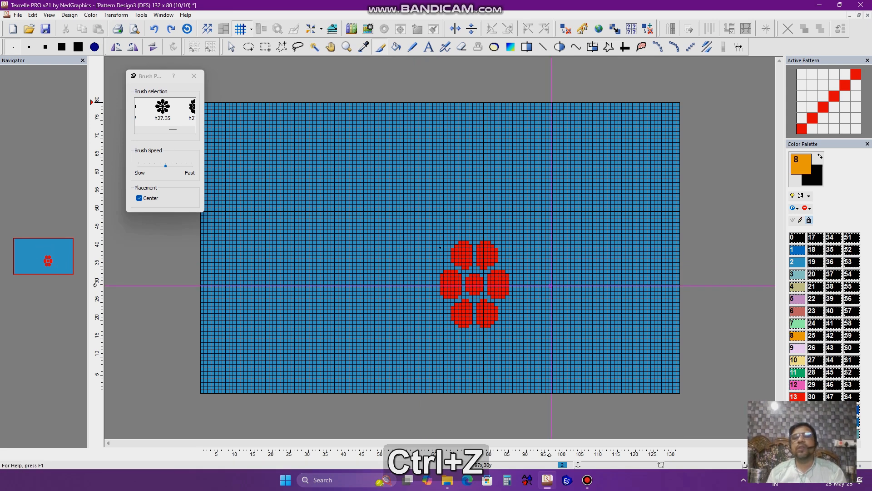
key(ctrl+z)
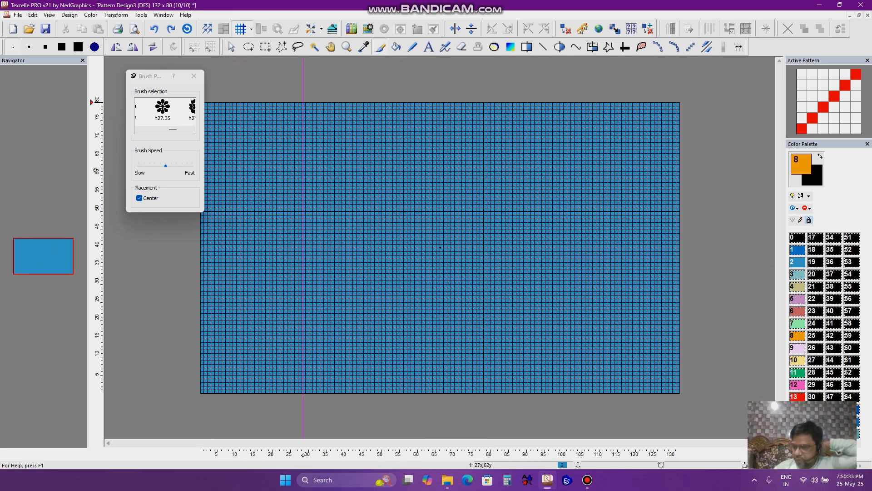
click(195, 76)
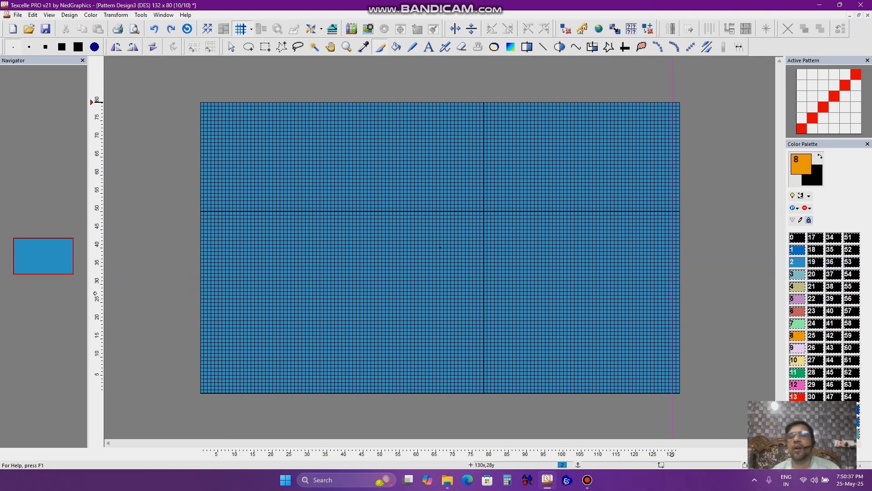
scroll(589, 217, down, 2)
scroll(573, 226, up, 4)
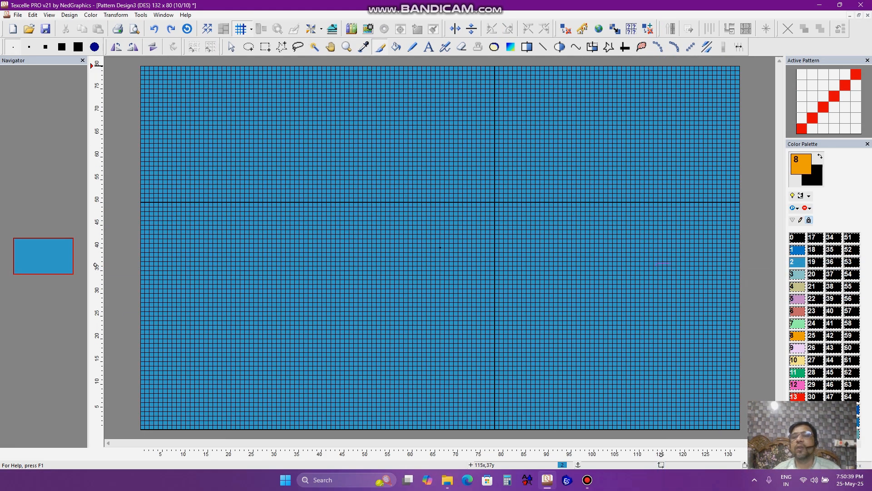
click(814, 9)
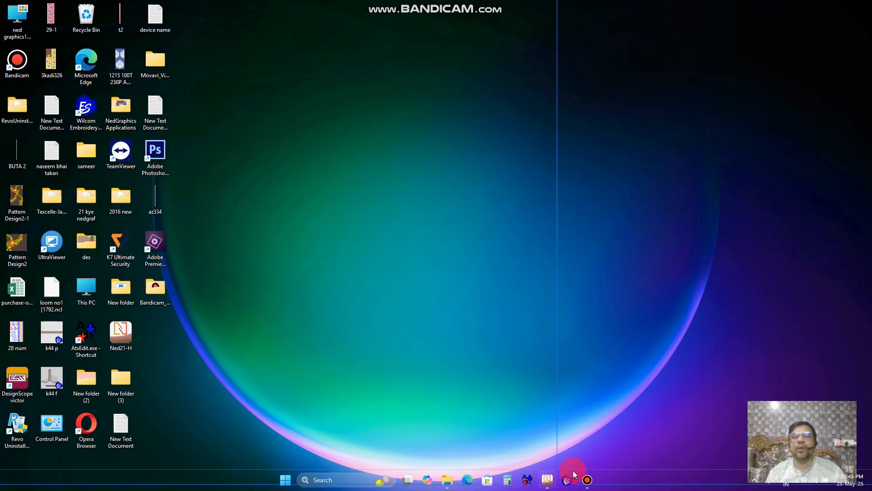
click(588, 480)
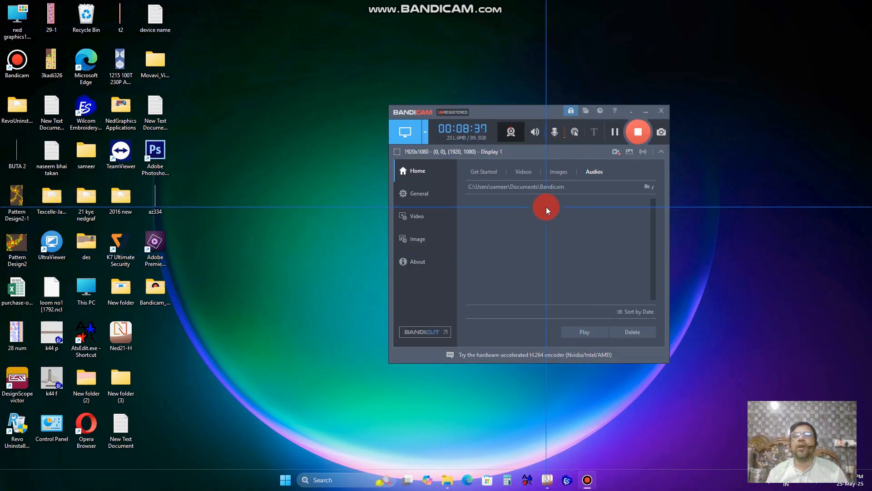